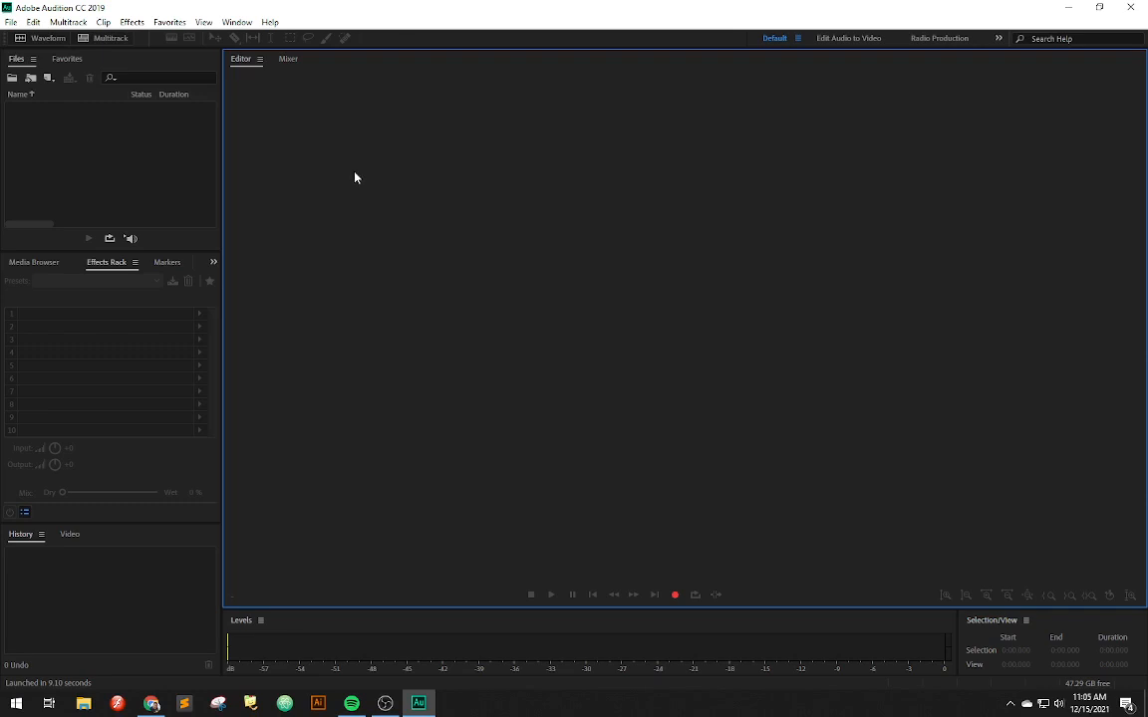
# - Start a new multitrack session and browse for its folder location in the Audition folder under Adobe CC
pyautogui.click(107, 37)
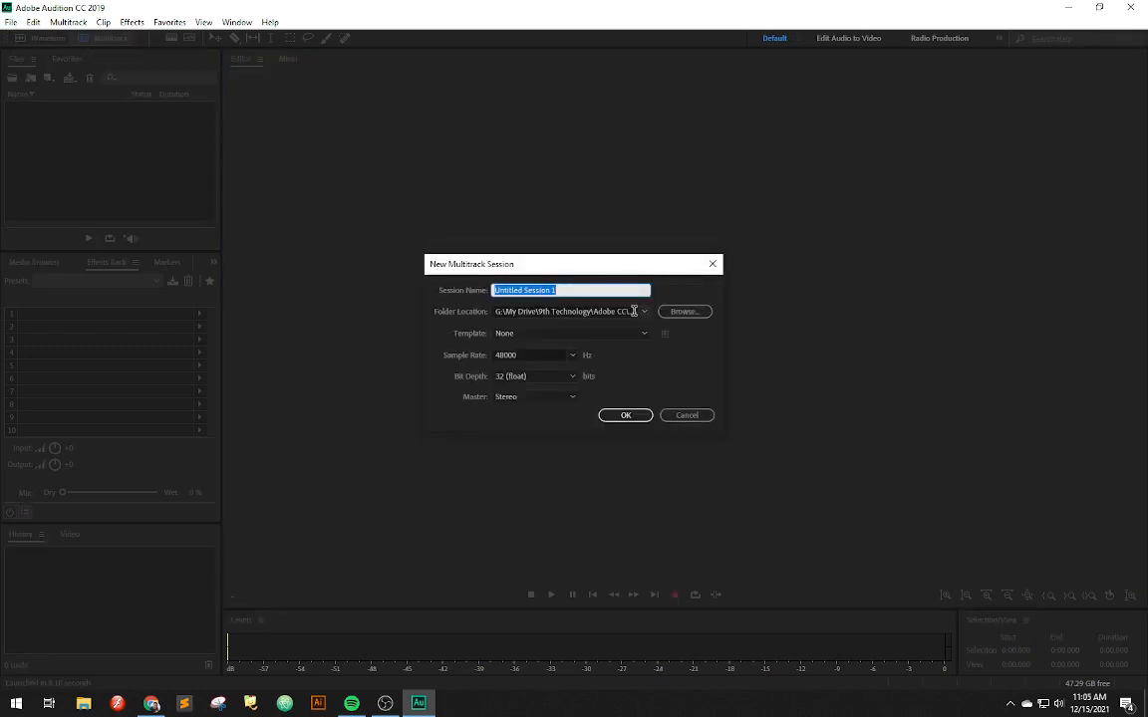
pyautogui.click(574, 289)
pyautogui.moveTo(572, 289); pyautogui.dragTo(485, 290)
pyautogui.click(678, 312)
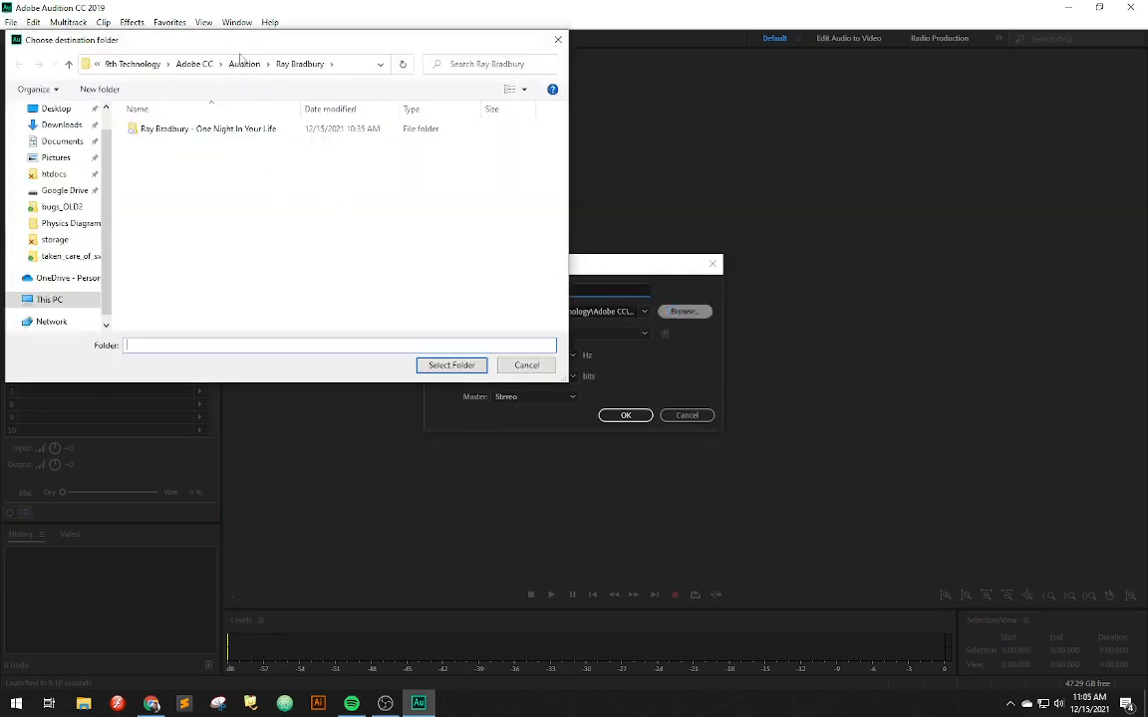
pyautogui.click(246, 66)
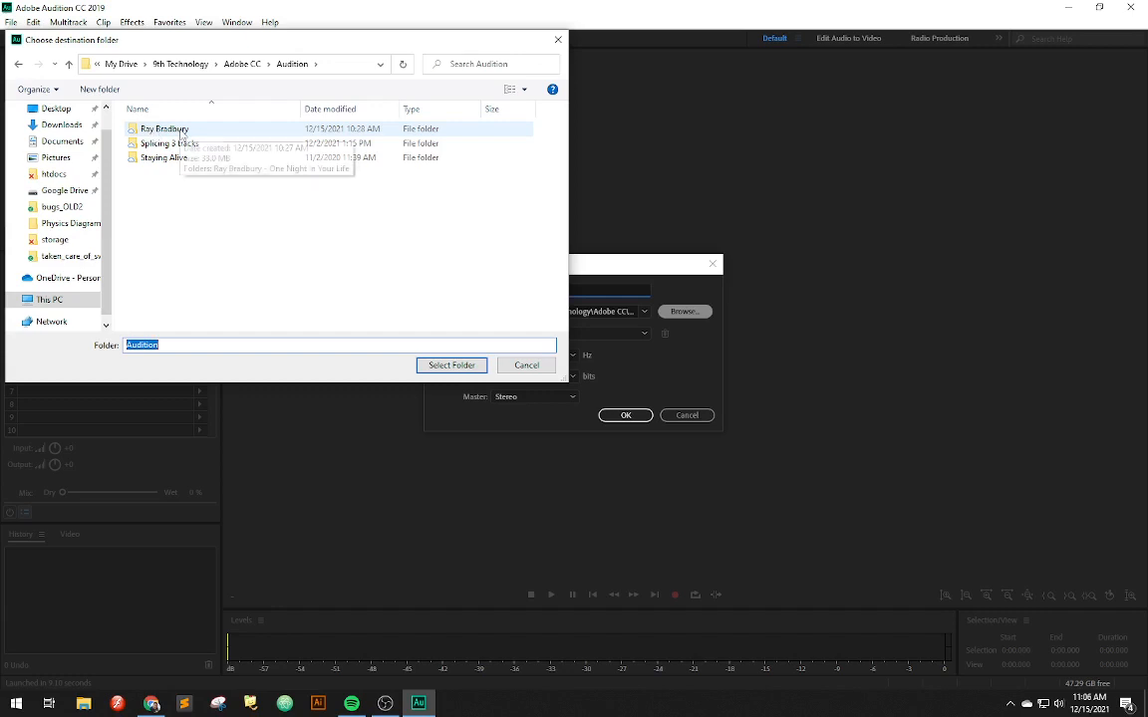
pyautogui.doubleClick(171, 132)
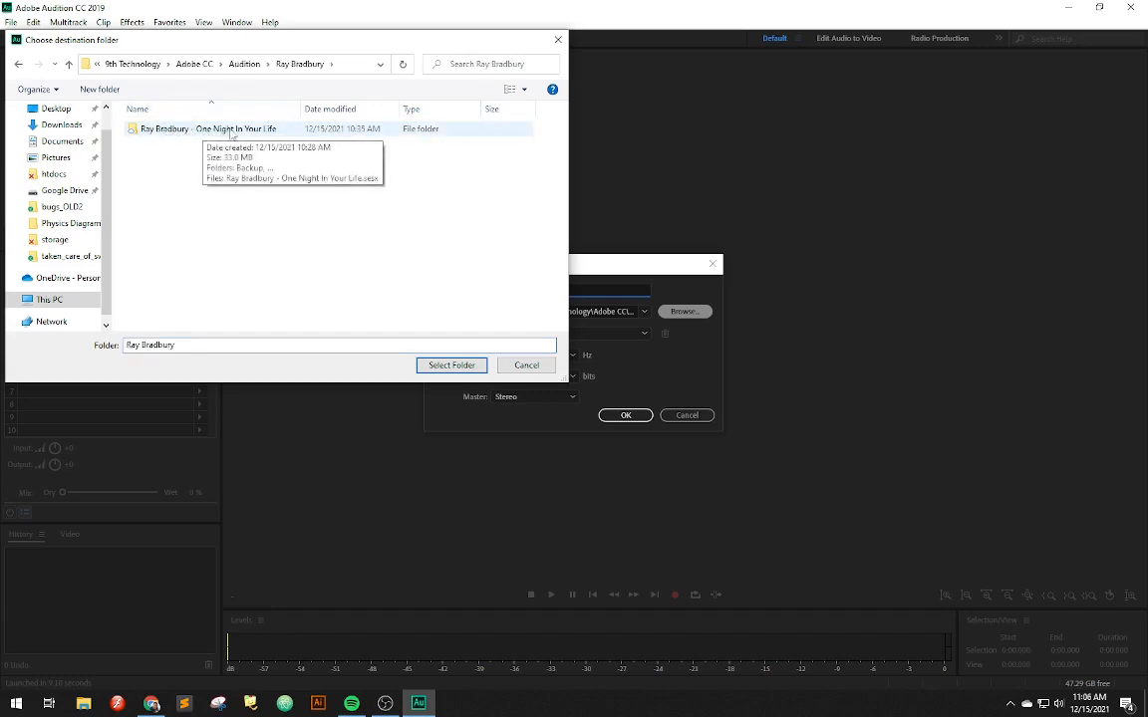
pyautogui.doubleClick(182, 130)
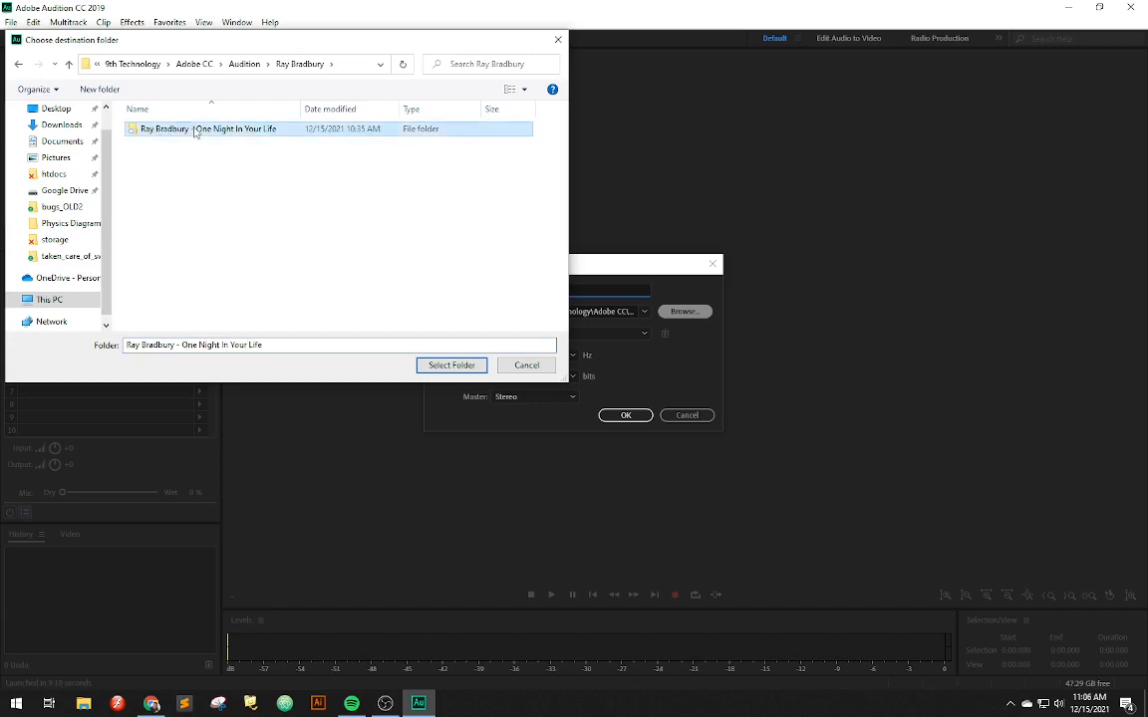
pyautogui.doubleClick(176, 145)
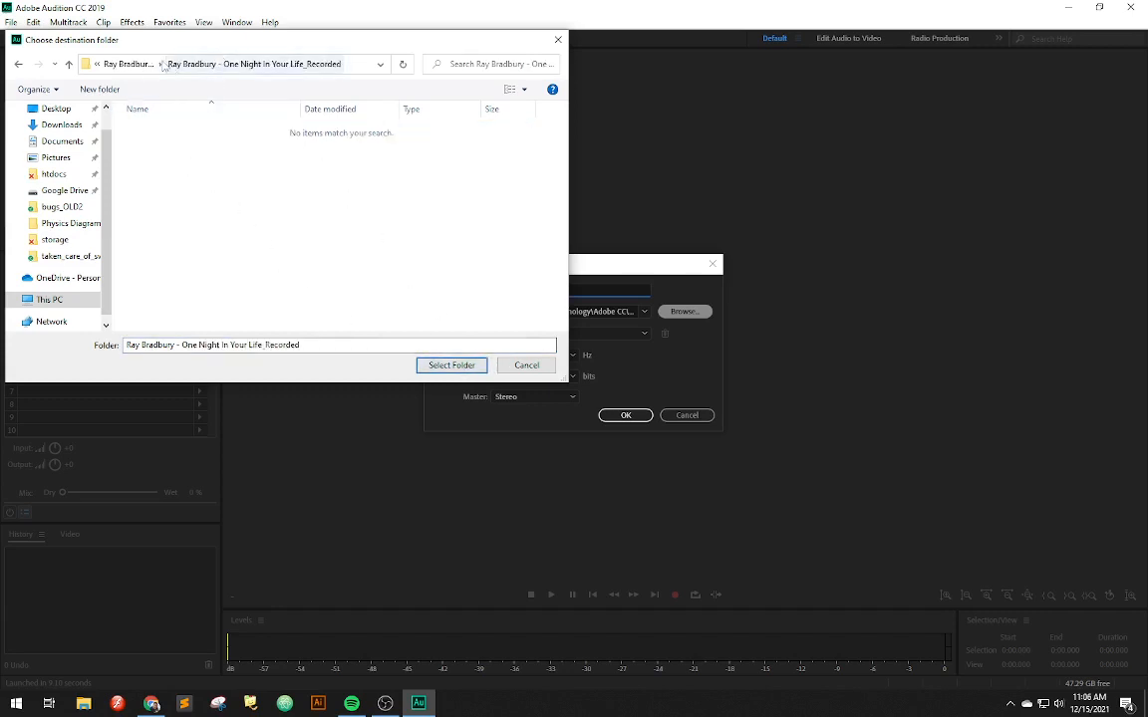
pyautogui.click(130, 63)
pyautogui.click(132, 63)
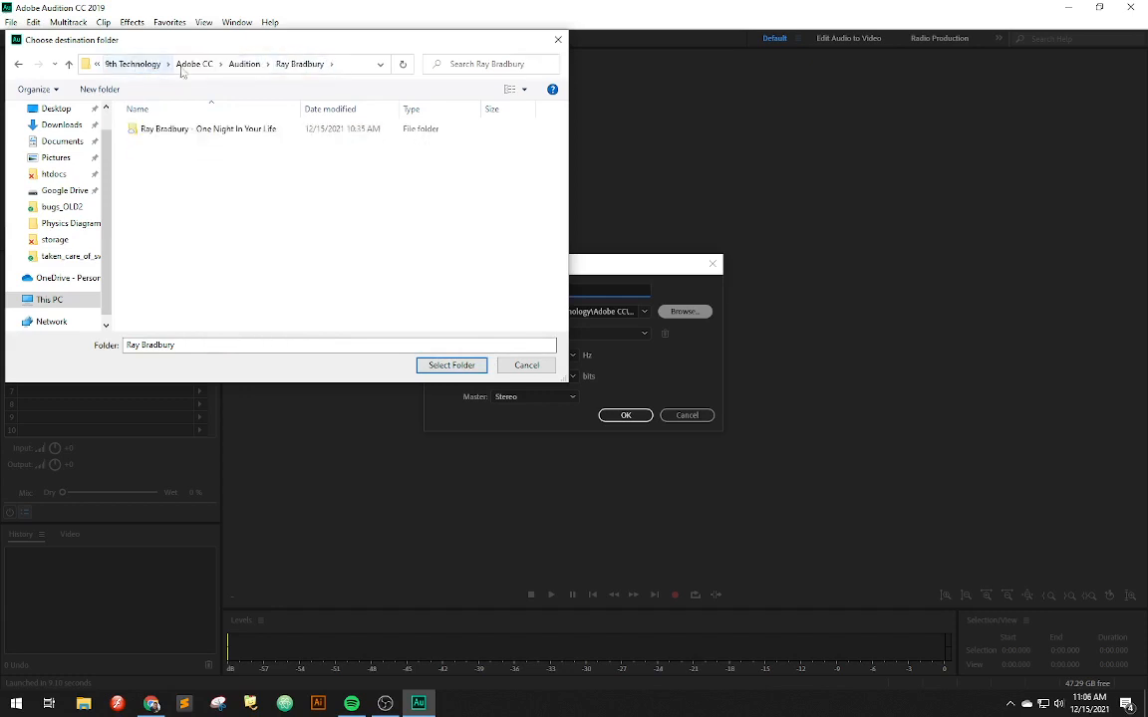
pyautogui.click(231, 64)
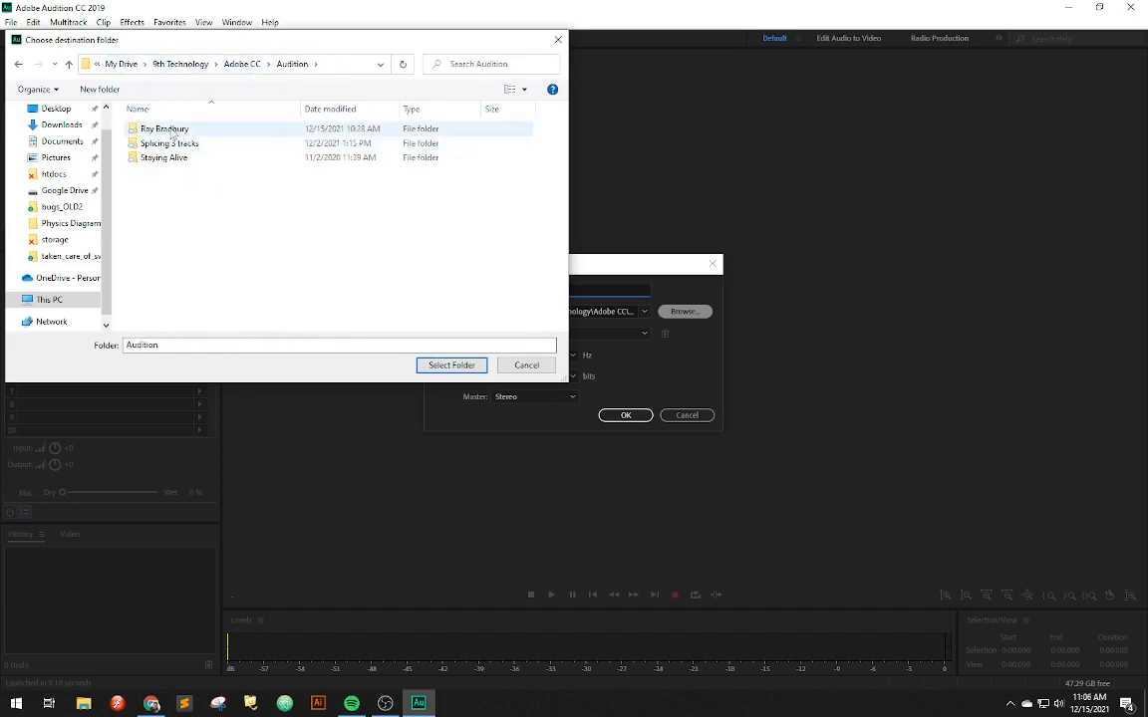
# - Rename the existing Ray Bradbury folder as "Ray Bradbury - 1st Try"
pyautogui.rightClick(170, 129)
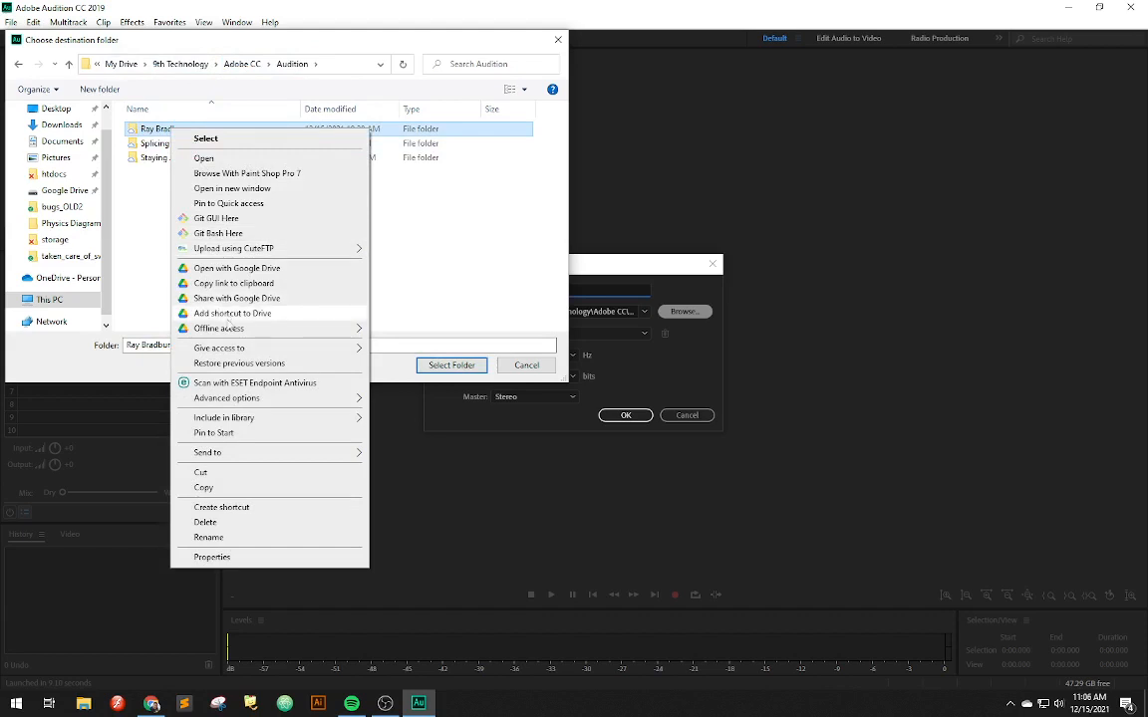
pyautogui.click(222, 538)
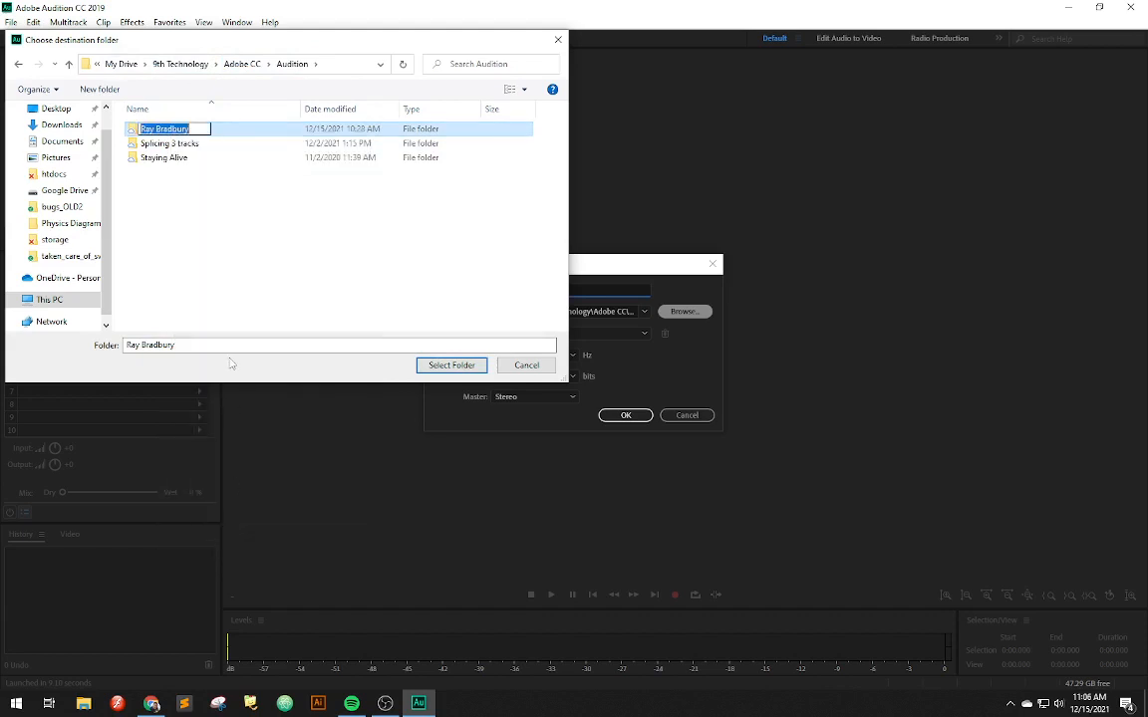
pyautogui.press('End')
pyautogui.write('- 1st')
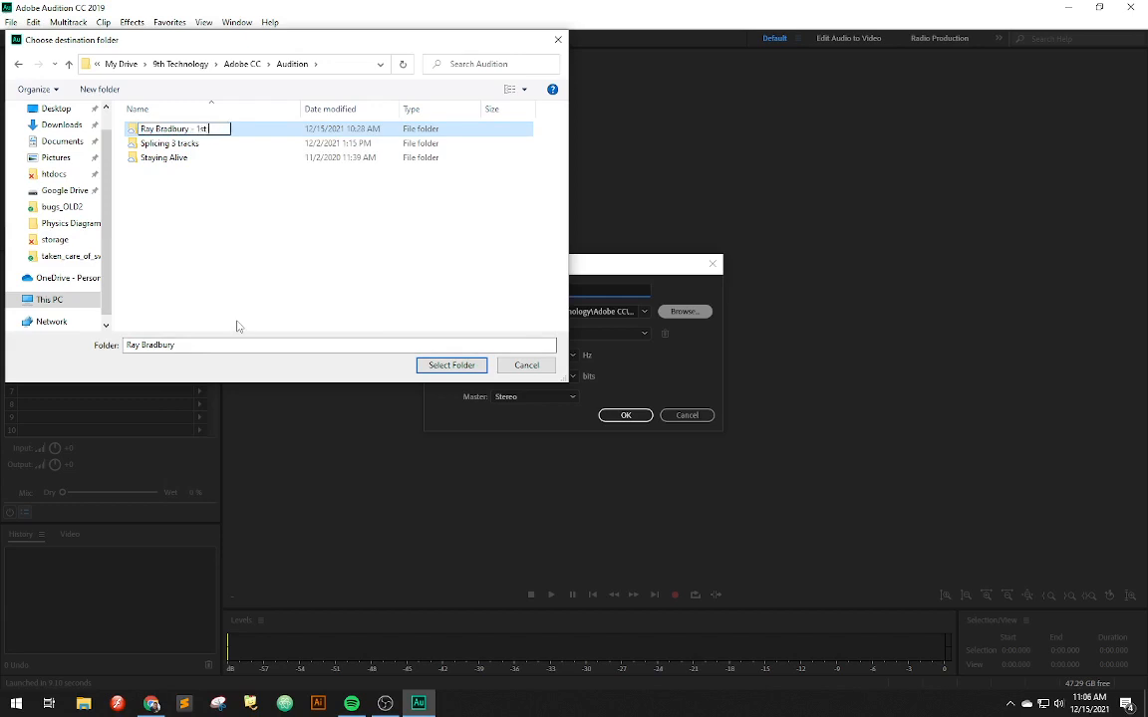
pyautogui.write(' Try')
pyautogui.press('Return')
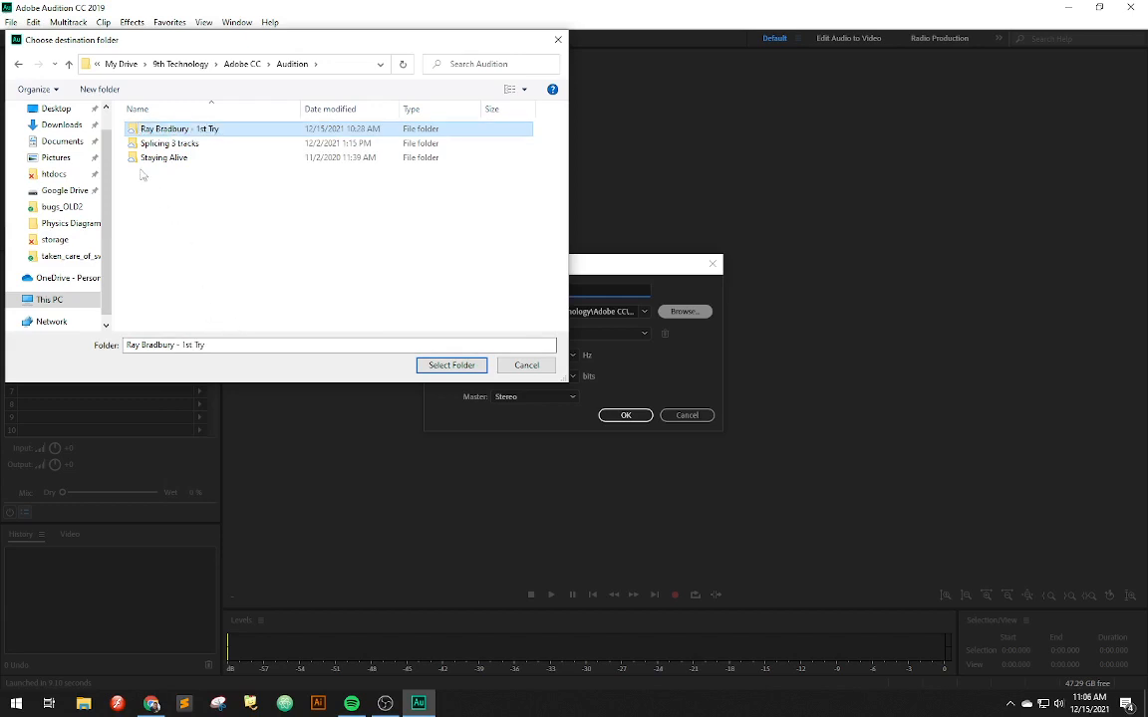
# - Create a new folder named "Ray Bradbury" in the Audition folder and choose it as the session's location
pyautogui.click(100, 89)
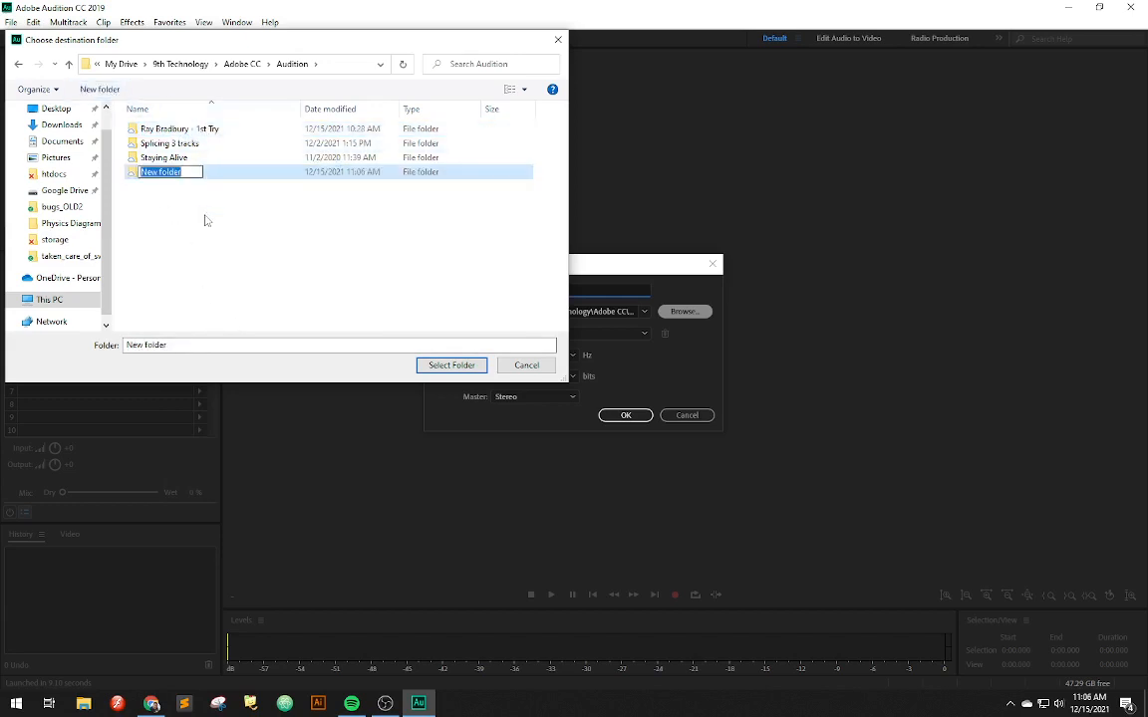
pyautogui.write('Ray')
pyautogui.write(' Broi')
pyautogui.press('BackSpace')
pyautogui.press('BackSpace')
pyautogui.write('ad')
pyautogui.write('bru')
pyautogui.press('BackSpace')
pyautogui.press('BackSpace')
pyautogui.write('ru')
pyautogui.press('BackSpace')
pyautogui.press('BackSpace')
pyautogui.write('ury')
pyautogui.click(182, 193)
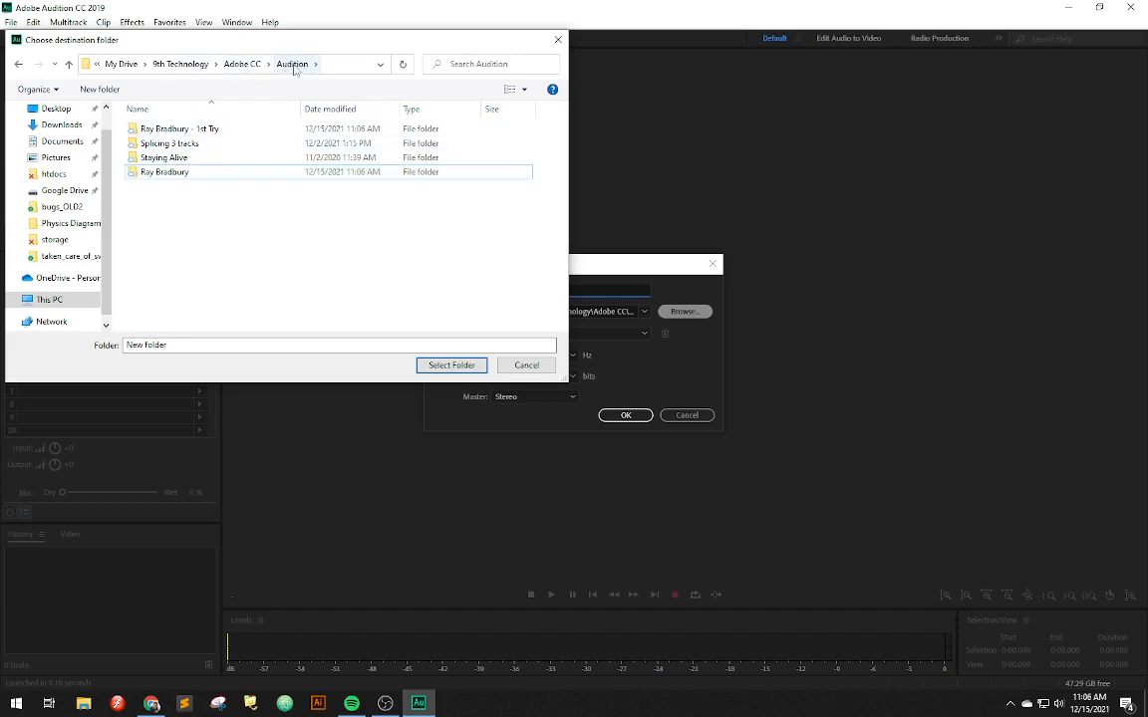
pyautogui.click(166, 172)
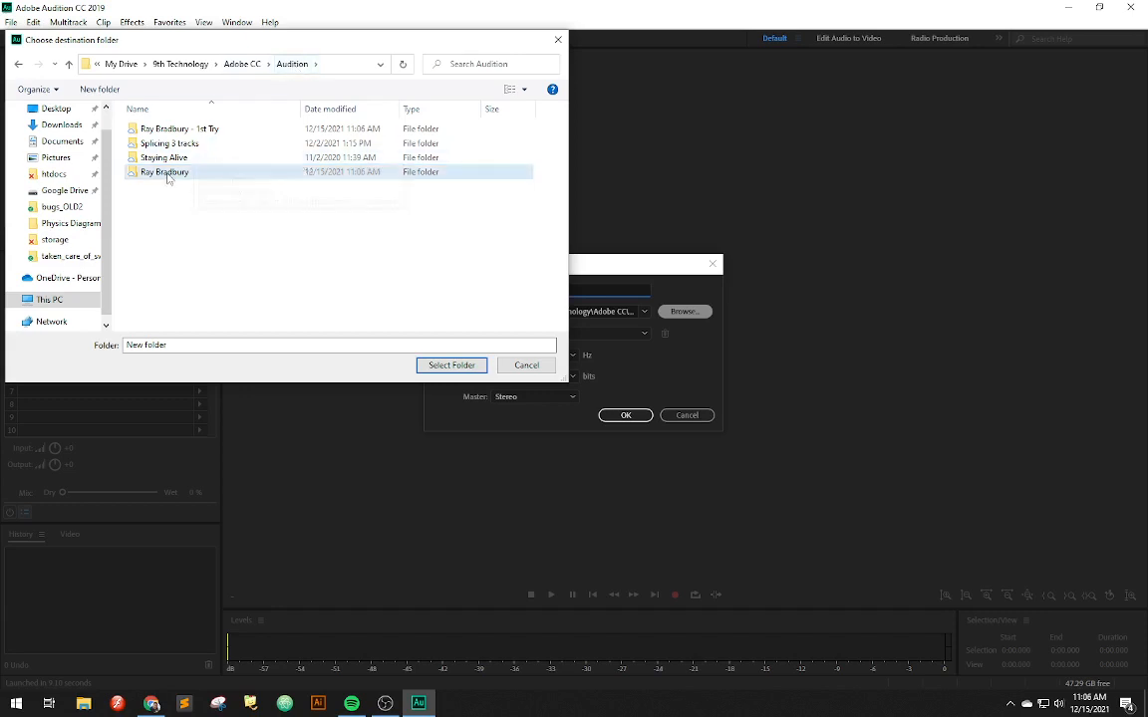
pyautogui.click(429, 366)
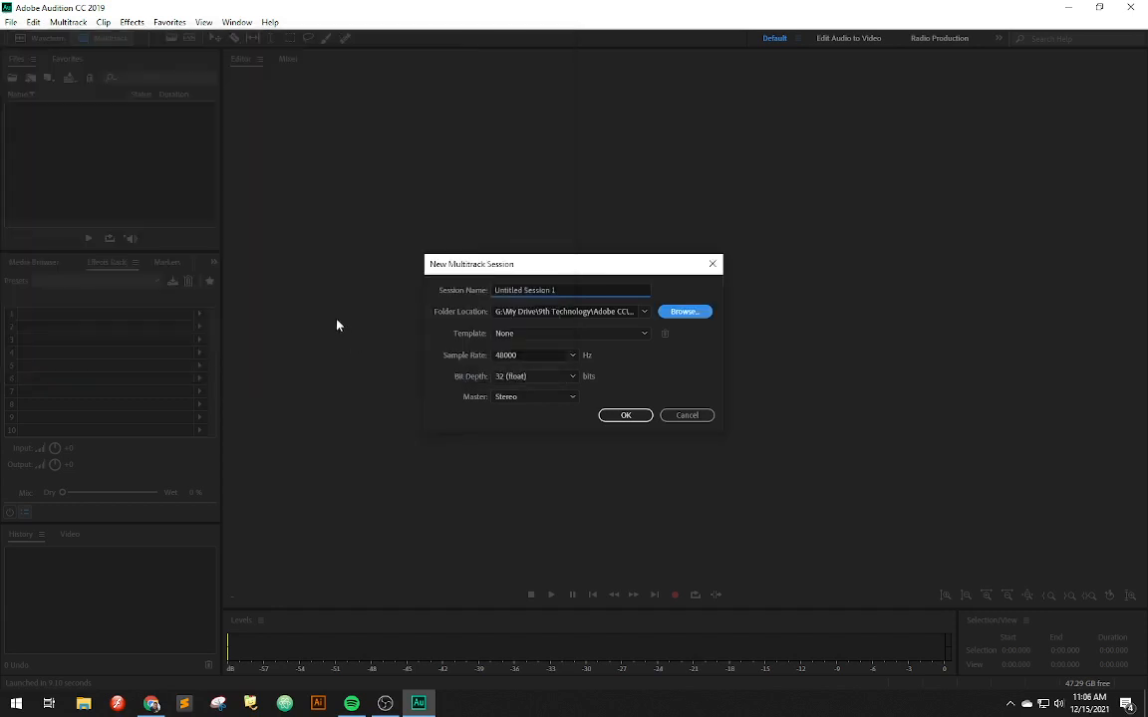
# - Name the session "Ray Bradbury - One Night In Your Life" and create it
pyautogui.click(558, 290)
pyautogui.moveTo(558, 290); pyautogui.dragTo(463, 306)
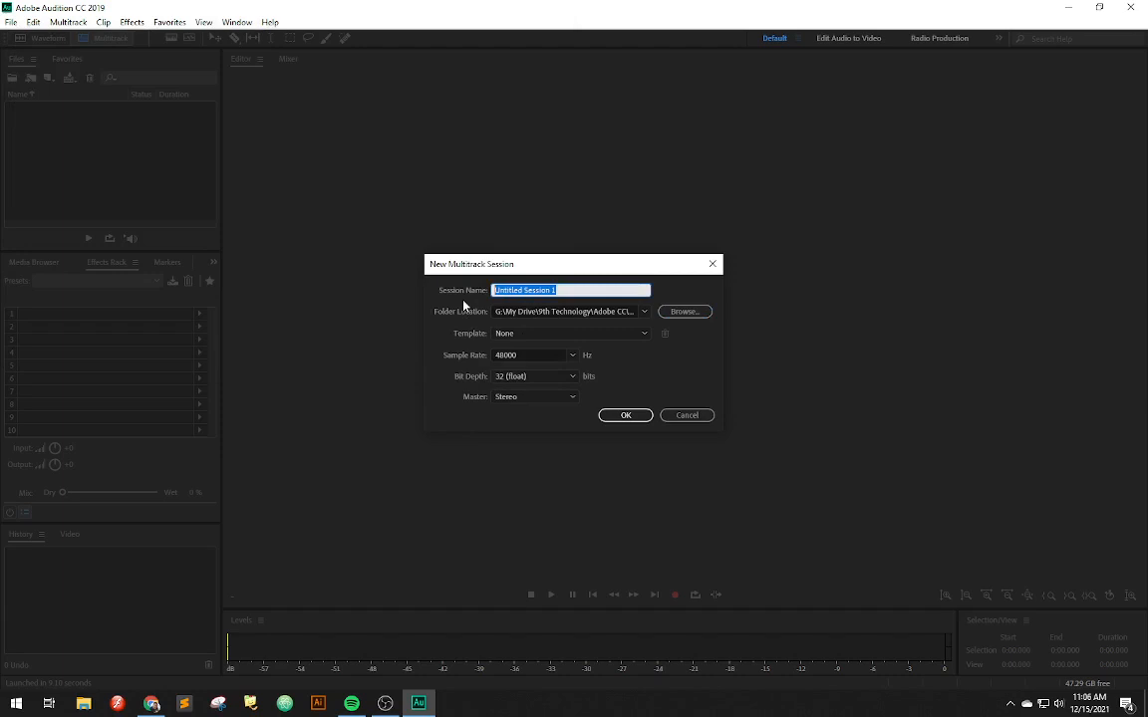
pyautogui.write('Ray')
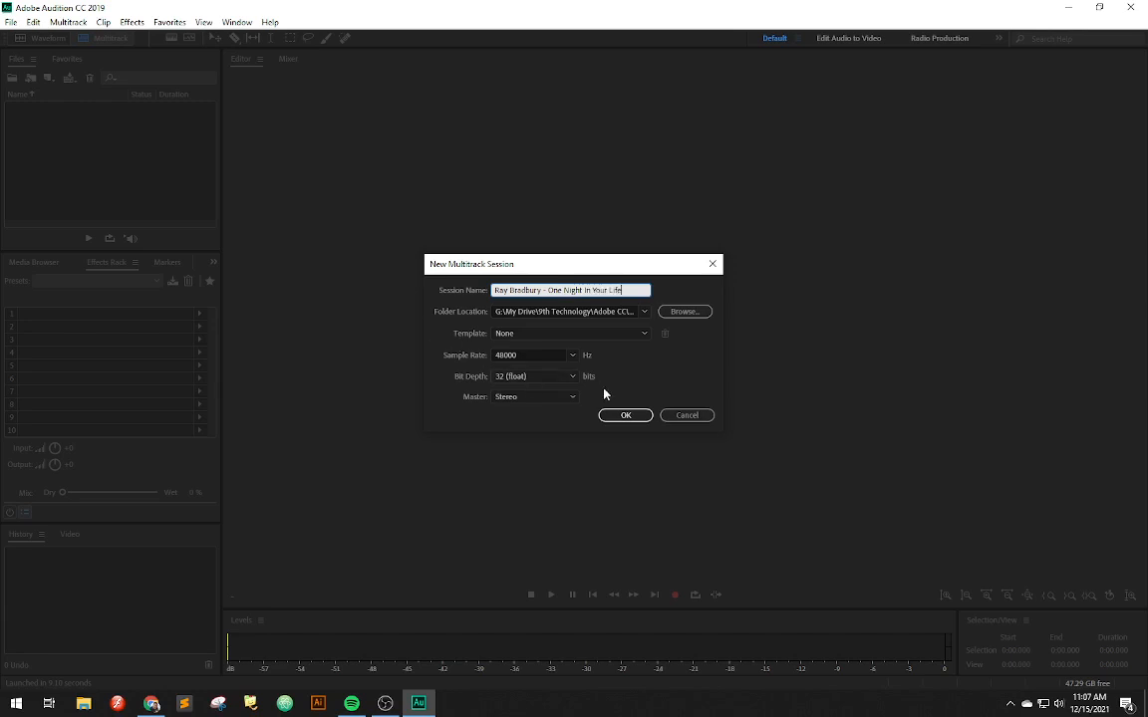
pyautogui.click(636, 416)
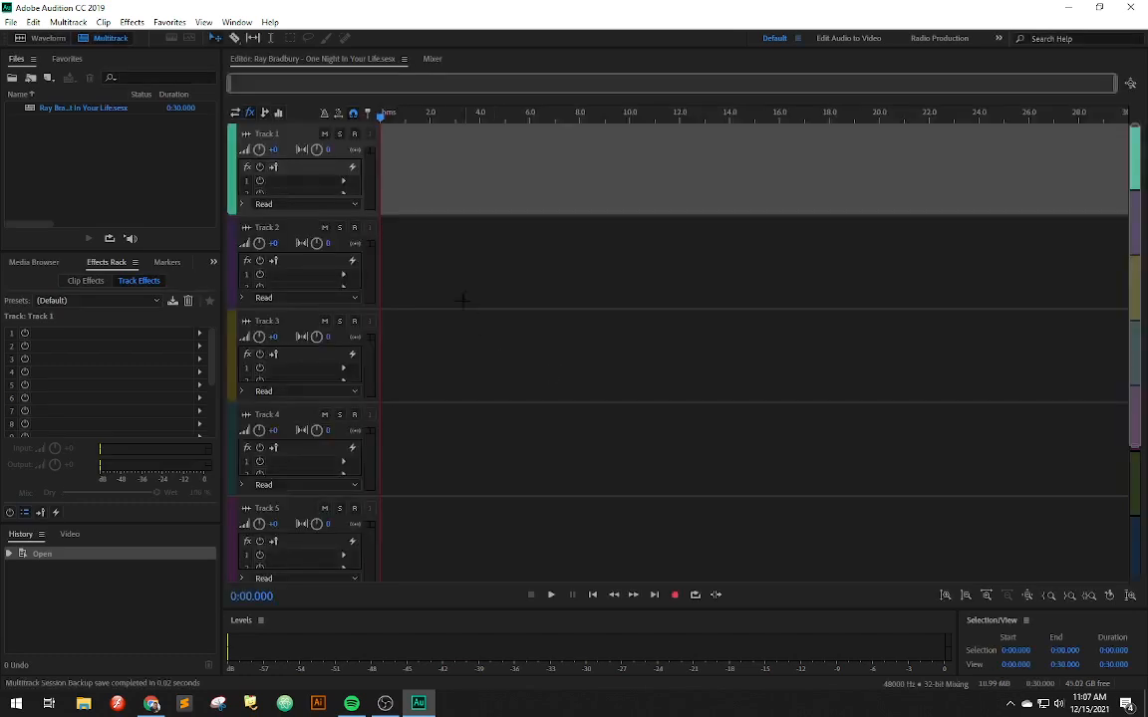
# - Arm Track 1 for recording and check the default input device in the Audio Hardware preferences
pyautogui.click(355, 135)
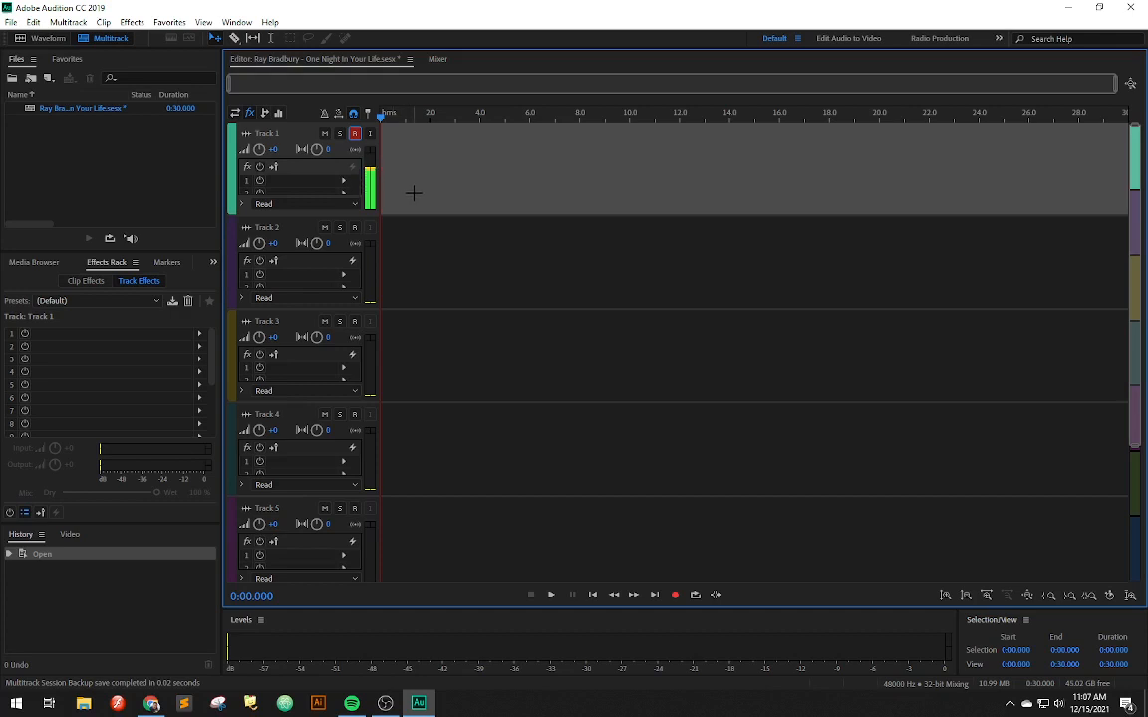
pyautogui.hotkey('ctrl', 'k')
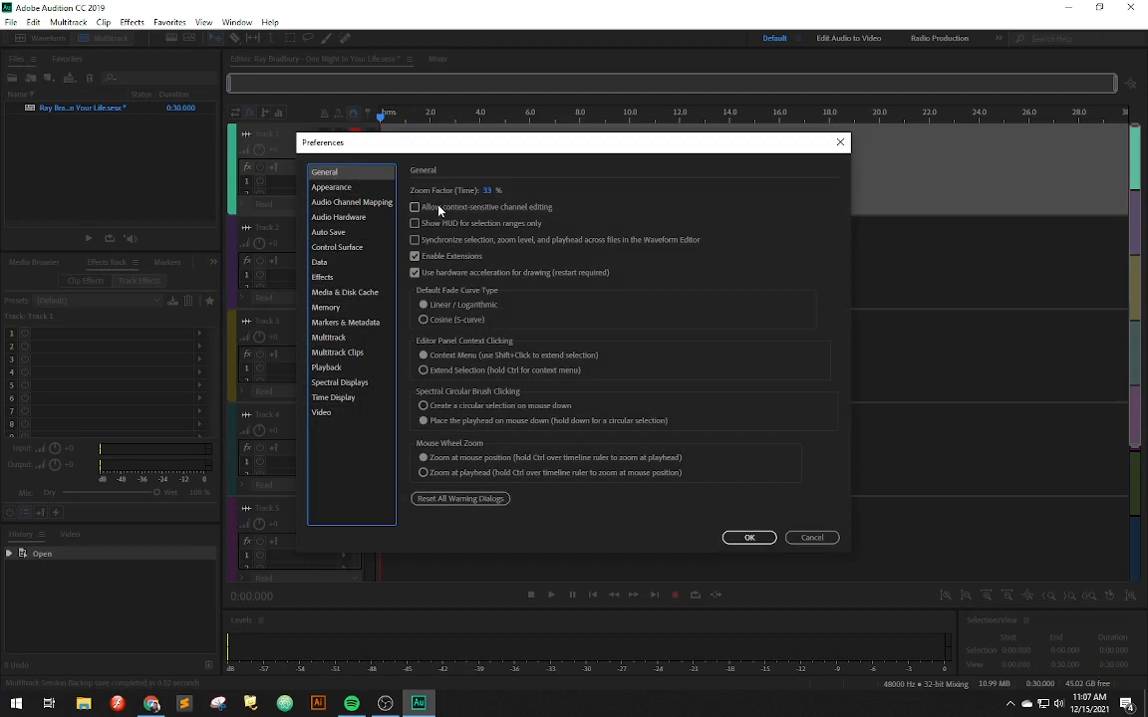
pyautogui.click(337, 218)
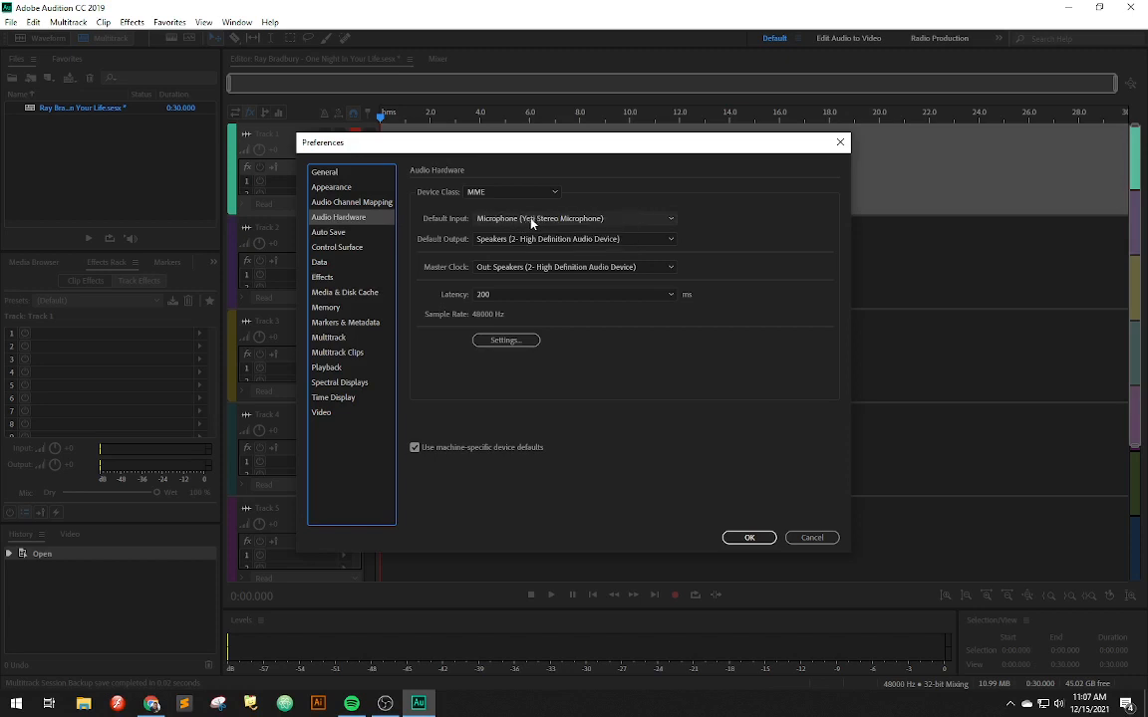
pyautogui.click(812, 537)
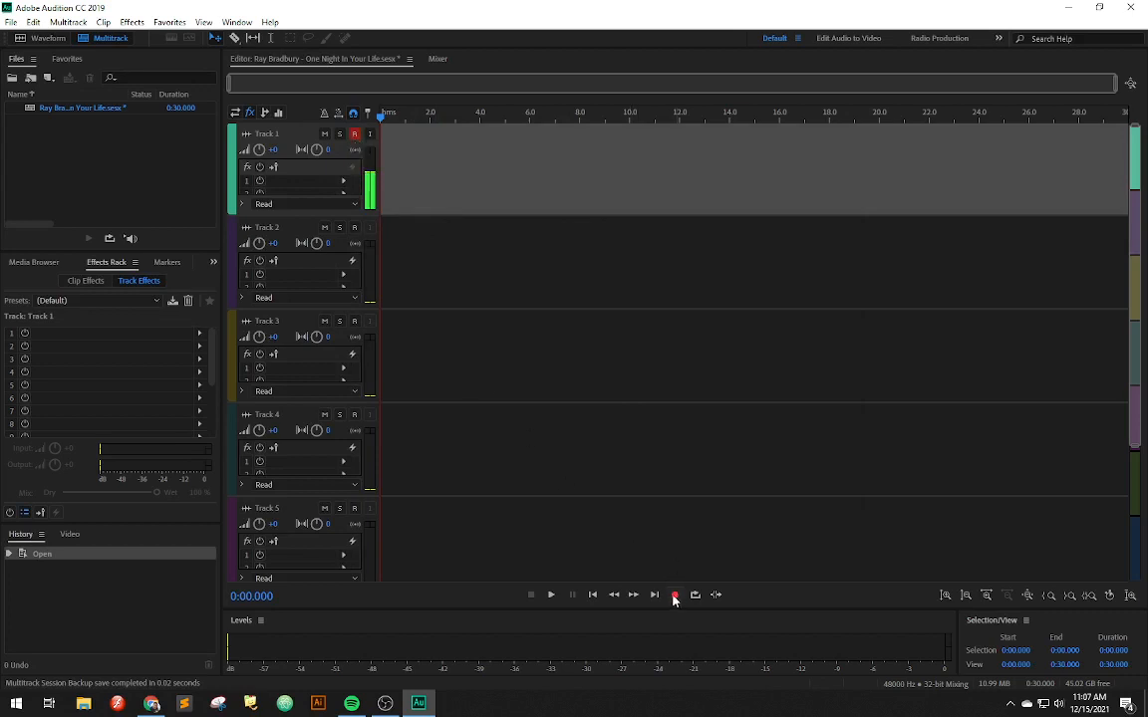
# - Record a voice take of about 2:09 on Track 1 and trim the clip's end back to 2:07.260
pyautogui.hotkey('shift', 'space')
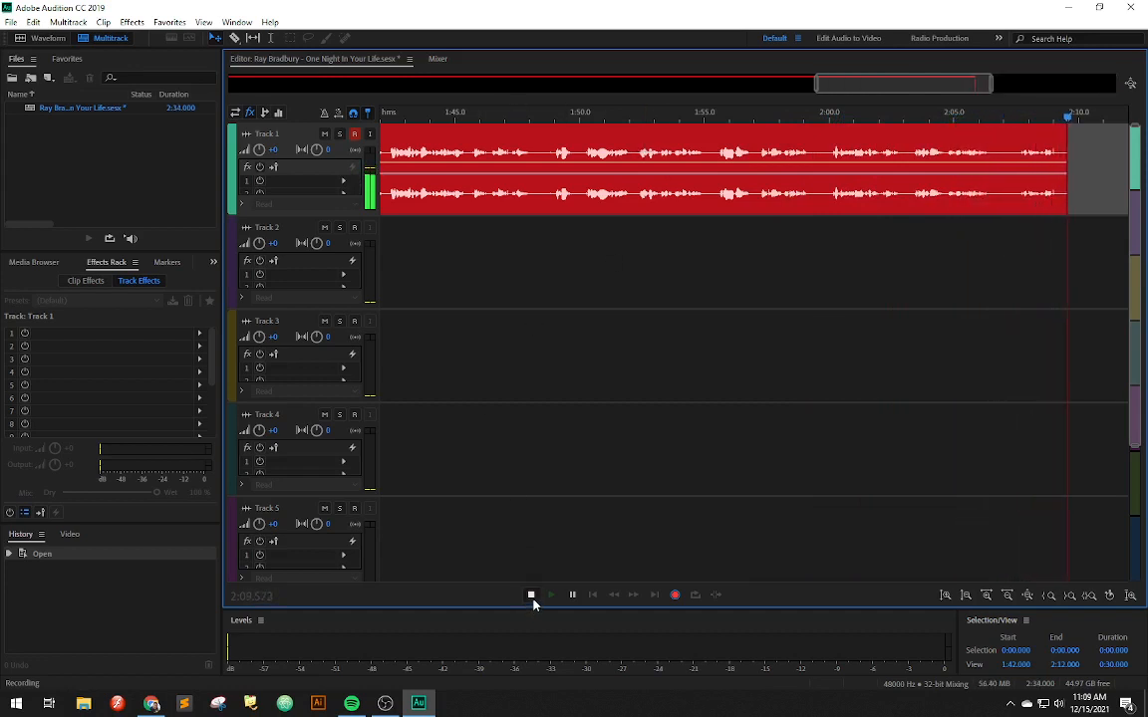
pyautogui.press('space')
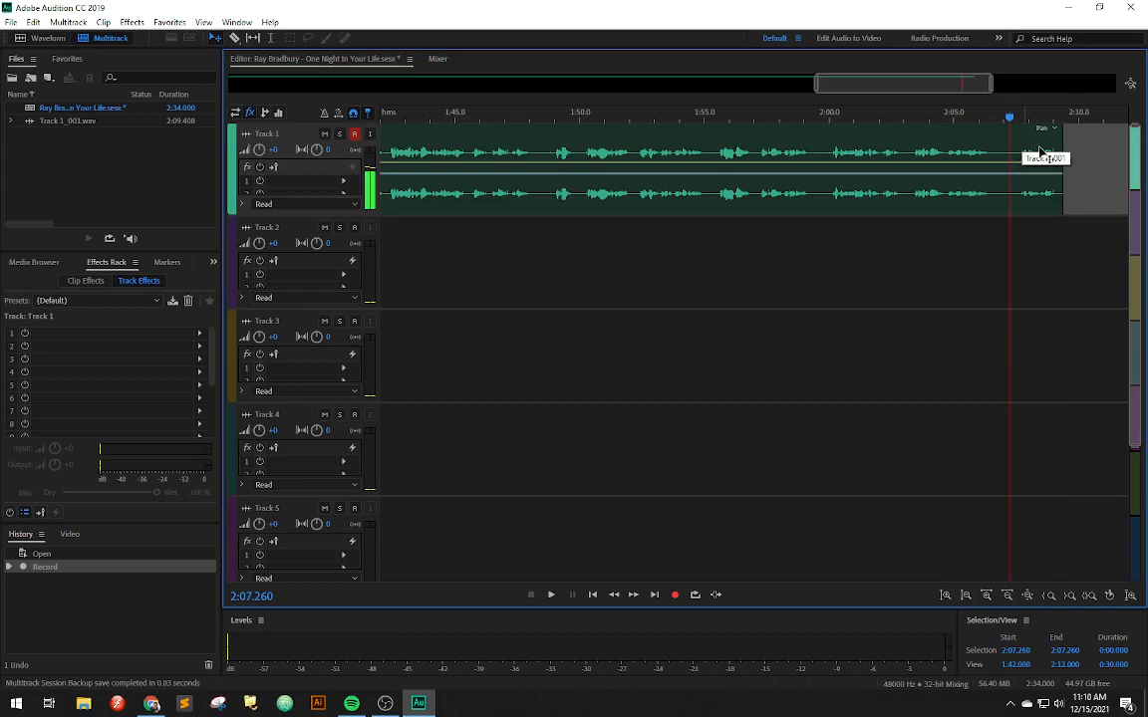
pyautogui.moveTo(1060, 147); pyautogui.dragTo(1009, 145)
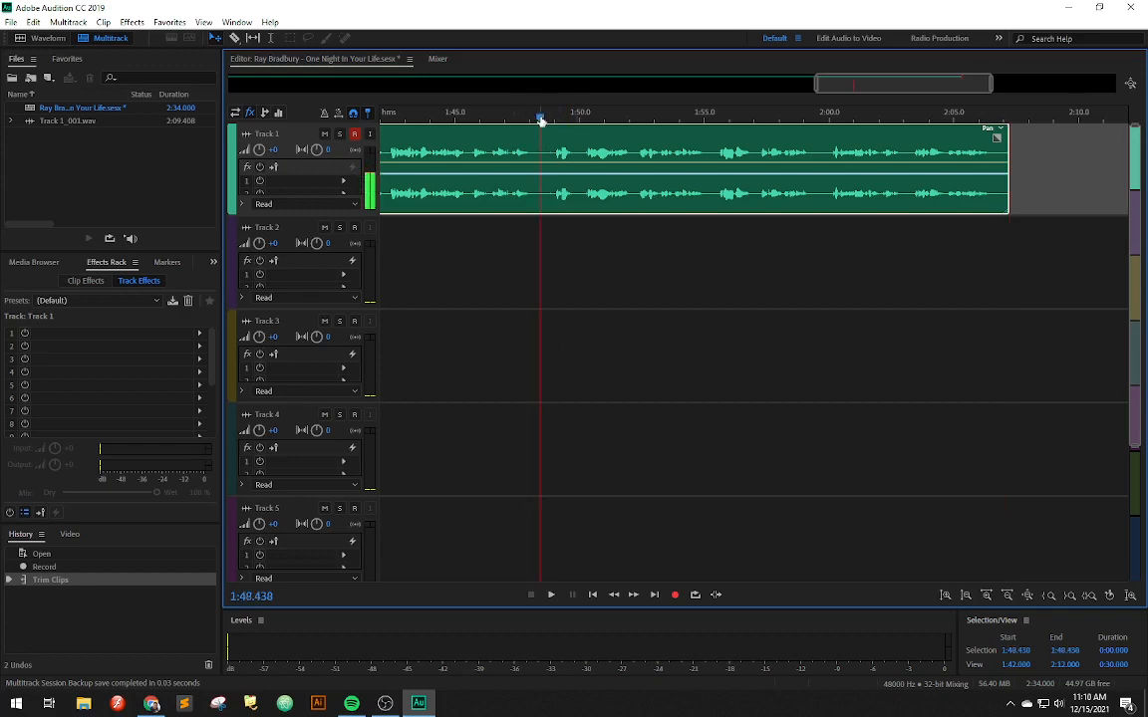
# - Play back the Track 1 recording from about 1:48, 1:42 and 1:33 to locate the passage to edit
pyautogui.press('space')
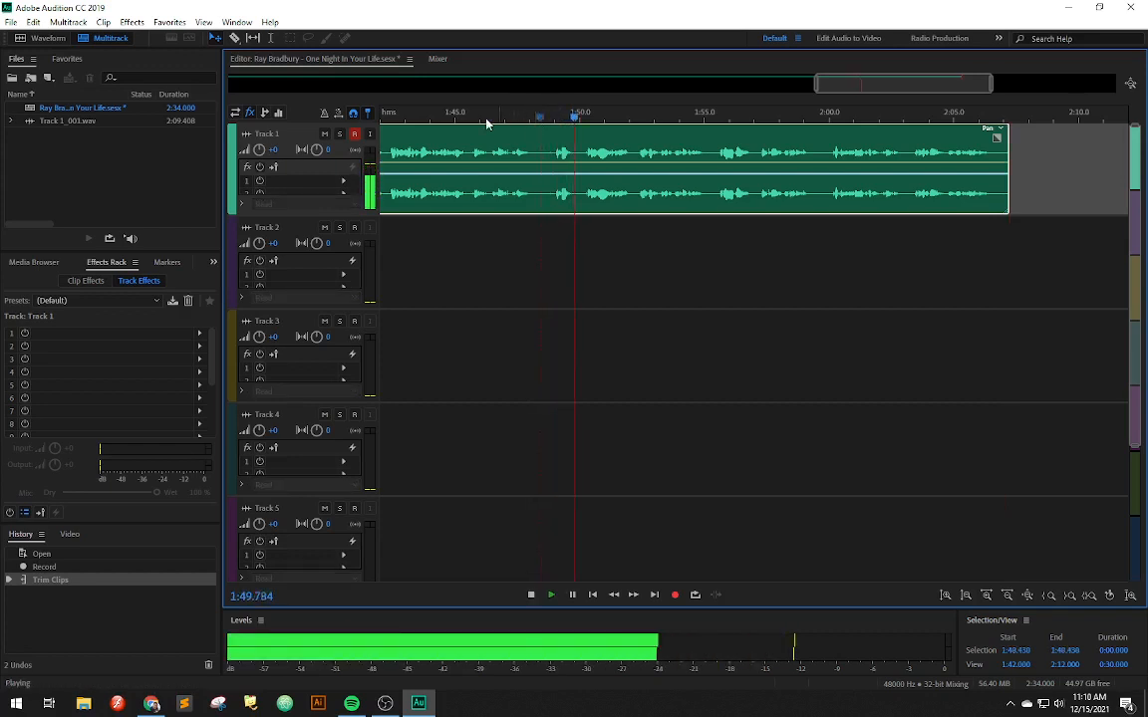
pyautogui.click(393, 117)
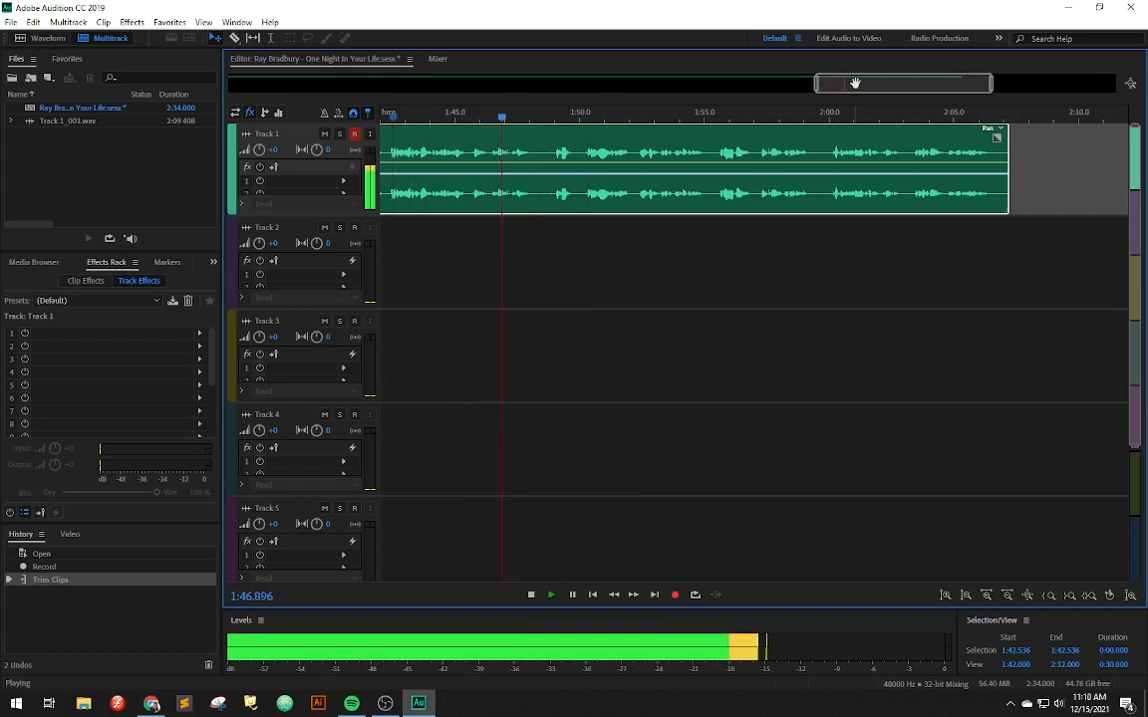
pyautogui.press('space')
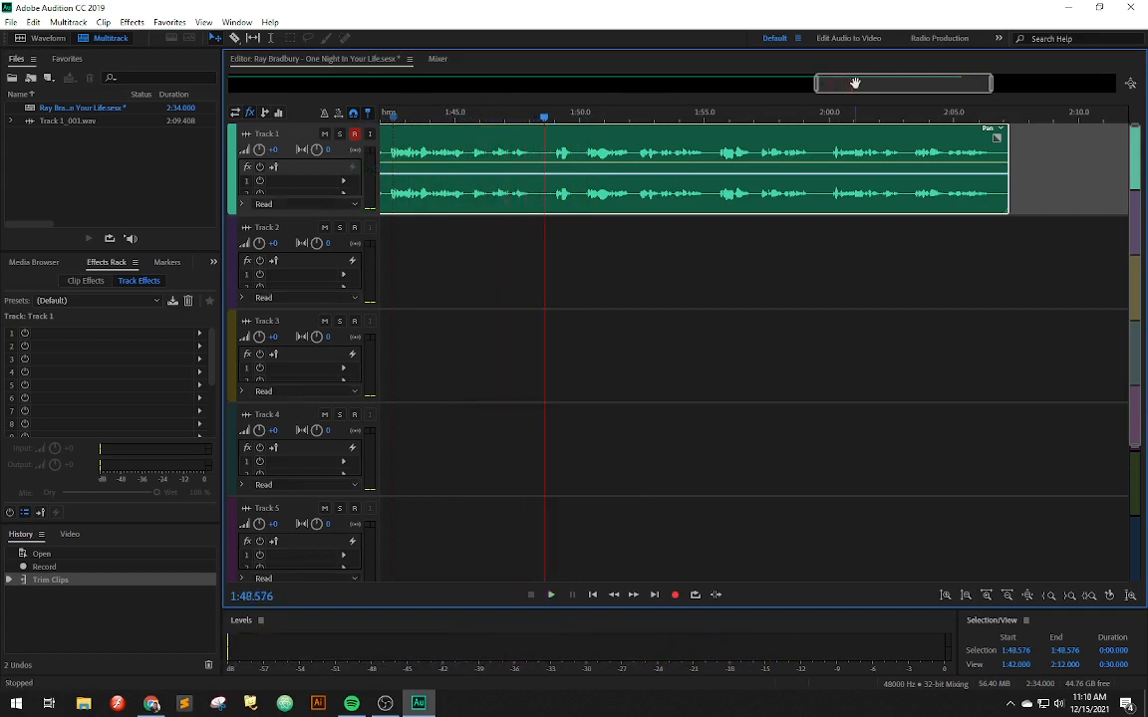
pyautogui.moveTo(855, 84); pyautogui.dragTo(725, 107)
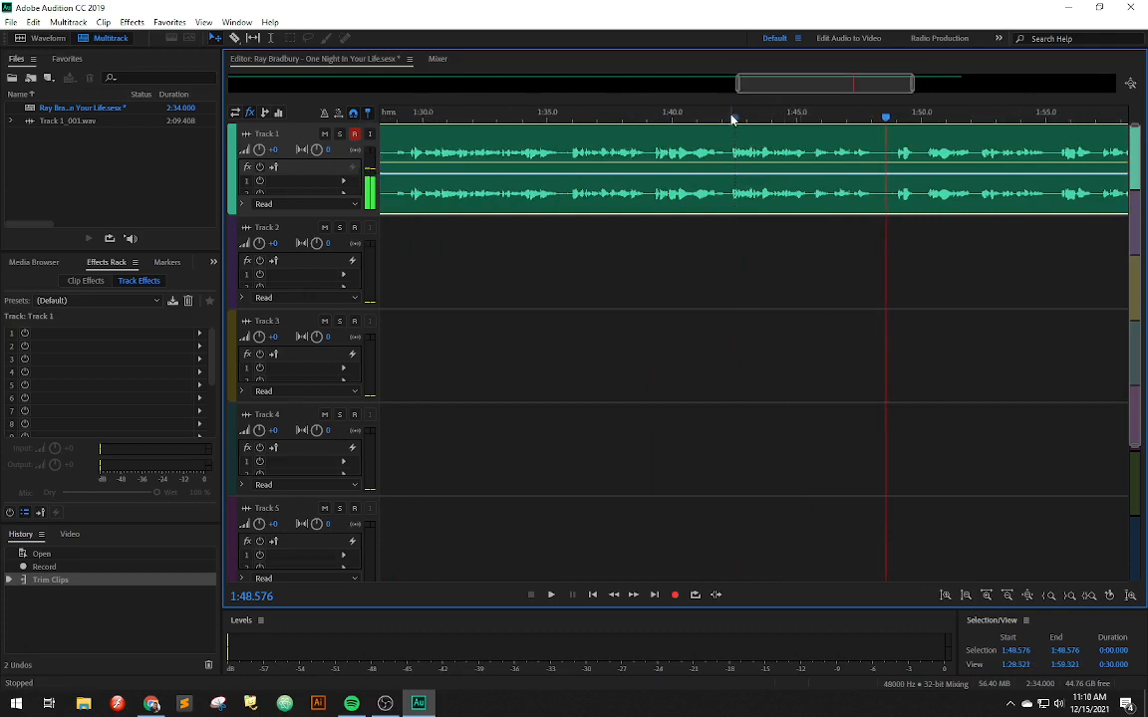
pyautogui.click(729, 120)
pyautogui.press('space')
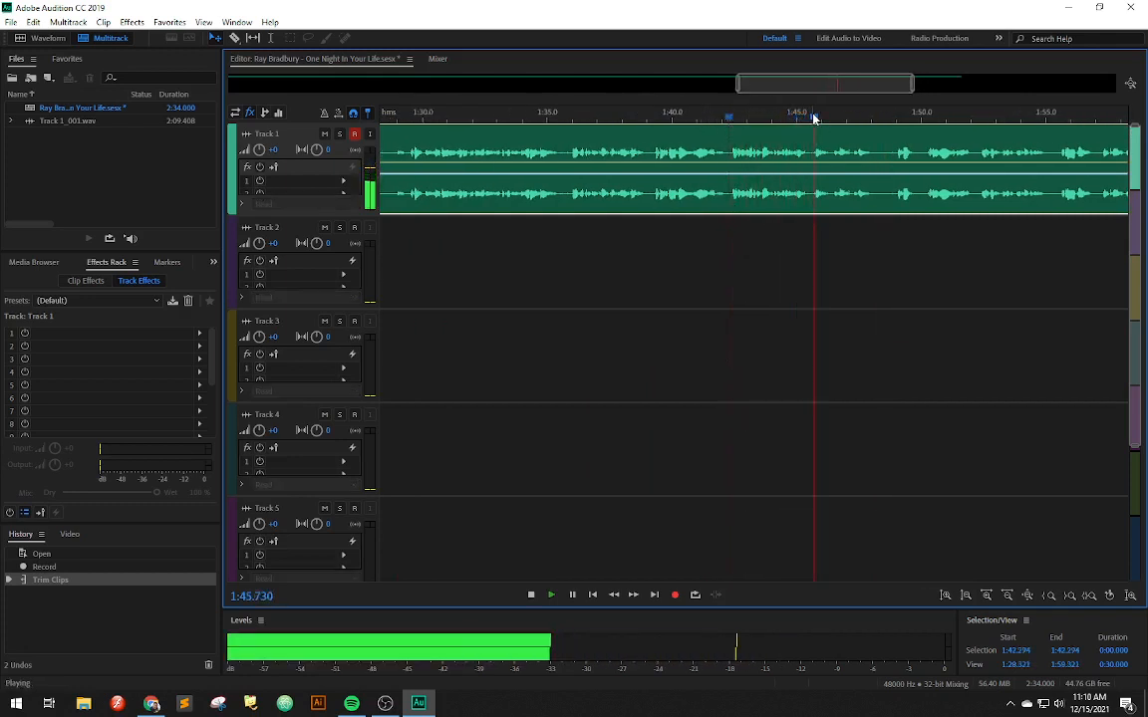
pyautogui.click(497, 117)
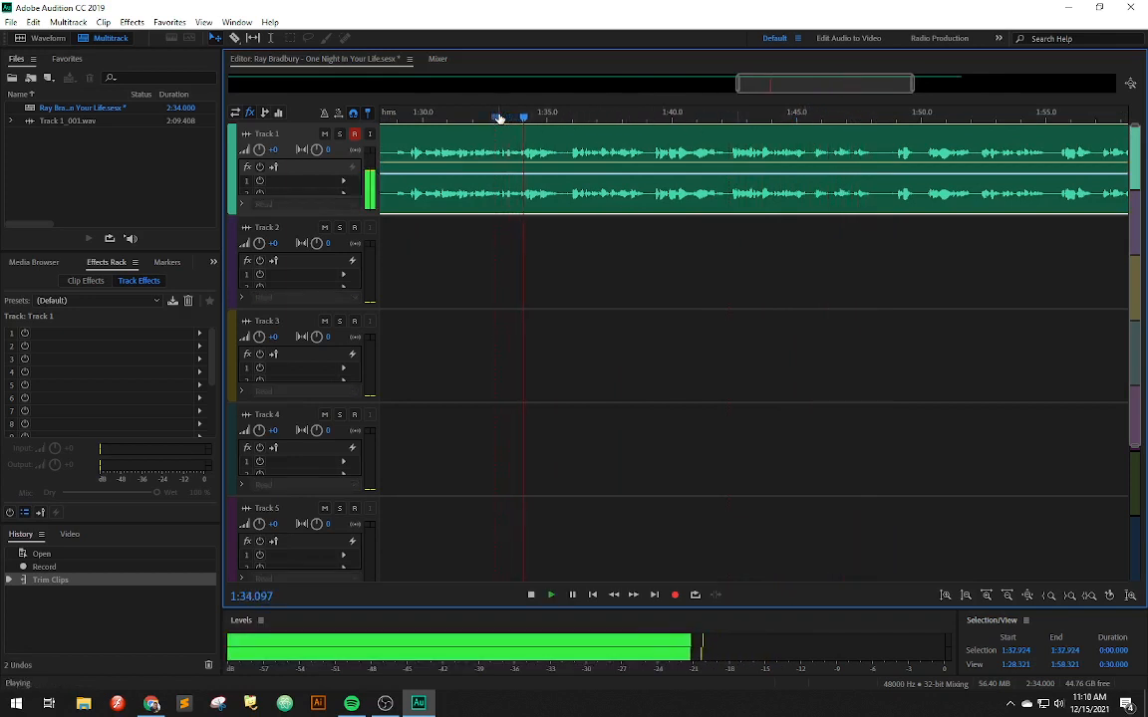
pyautogui.press('space')
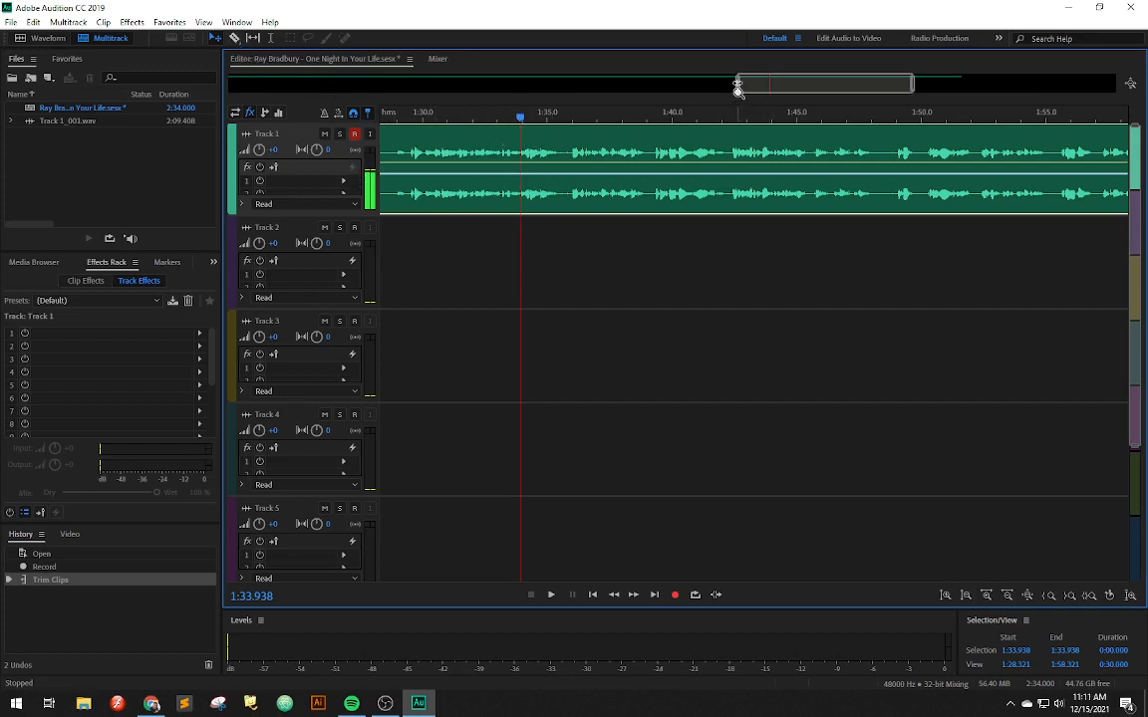
# - Place the playhead at 1:33.977 and split the Track 1 clip there with the Razor tool
pyautogui.moveTo(737, 86); pyautogui.dragTo(771, 83)
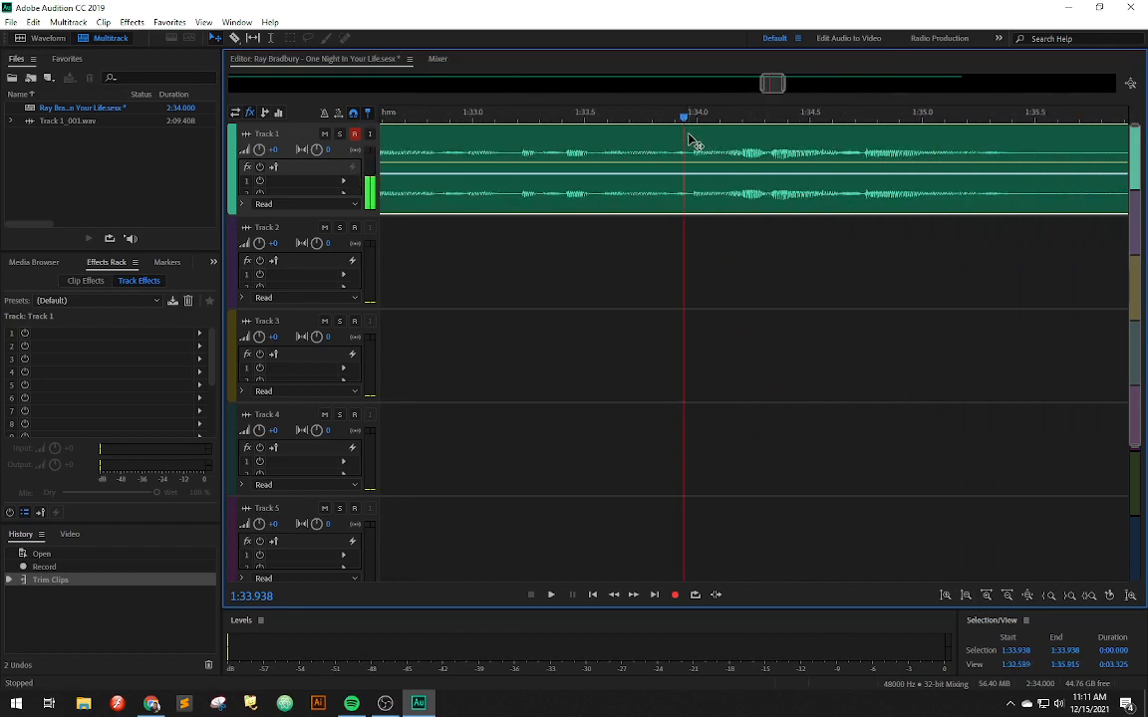
pyautogui.moveTo(686, 120); pyautogui.dragTo(695, 121)
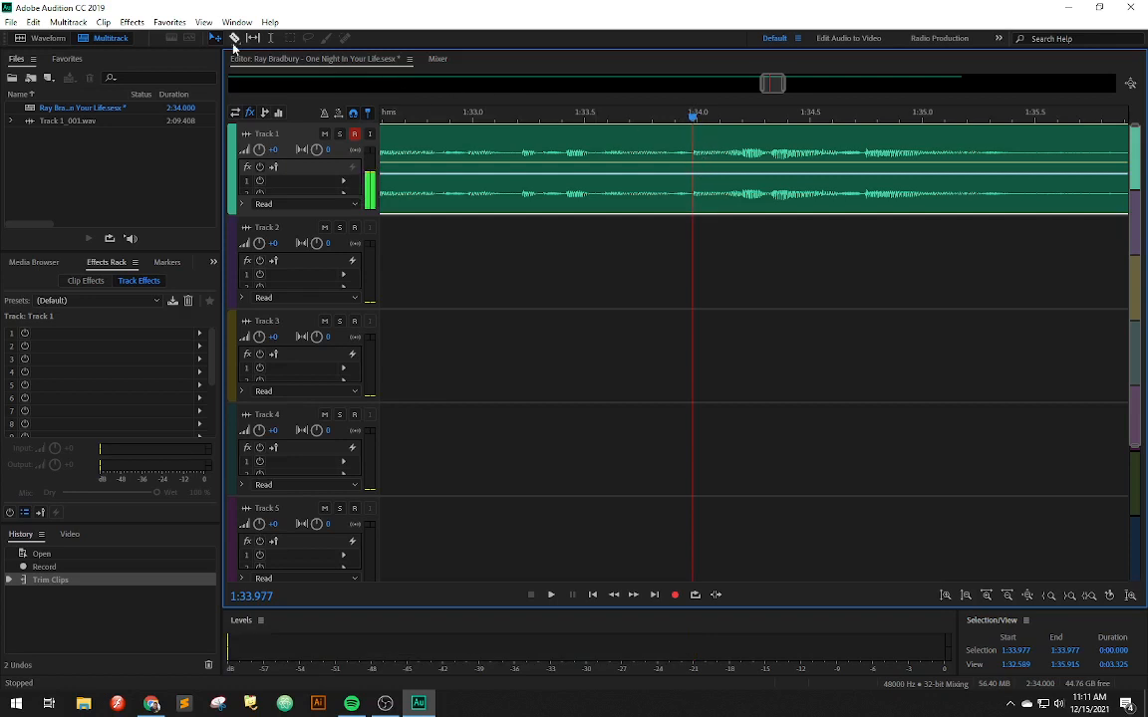
pyautogui.click(234, 39)
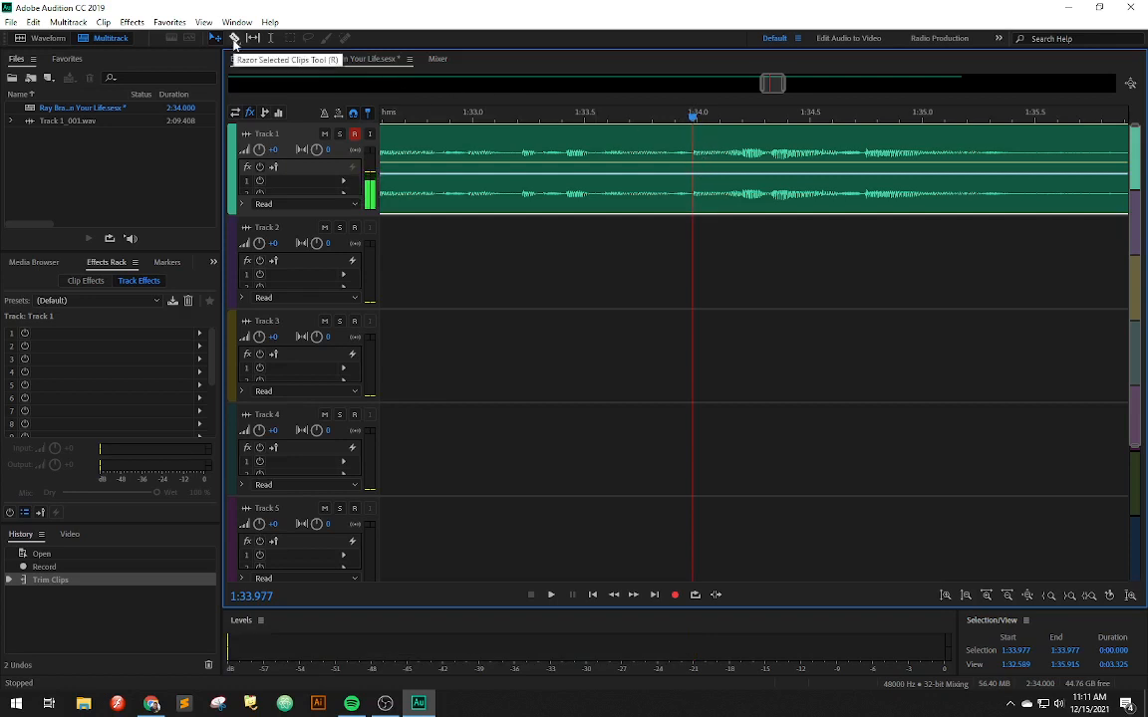
pyautogui.click(697, 148)
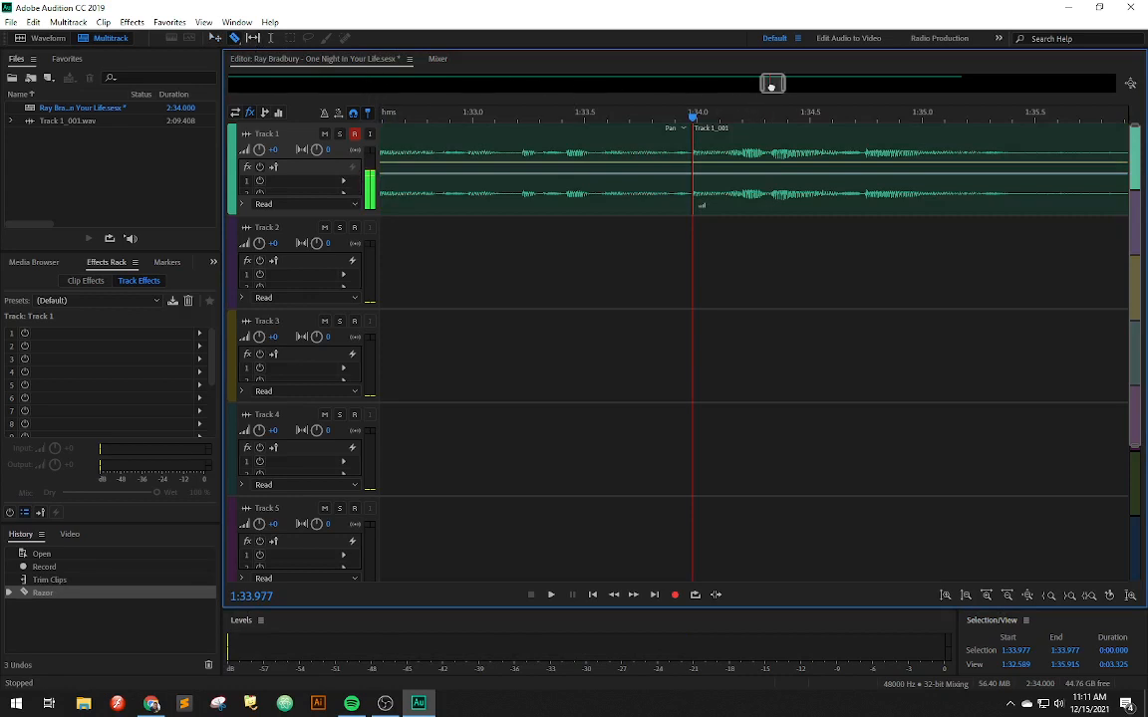
# - Play Track 1 from about 1:28.8 and 1:22.4 to find the passage's start, and split the clip at about 1:22.4
pyautogui.moveTo(771, 85); pyautogui.dragTo(724, 86)
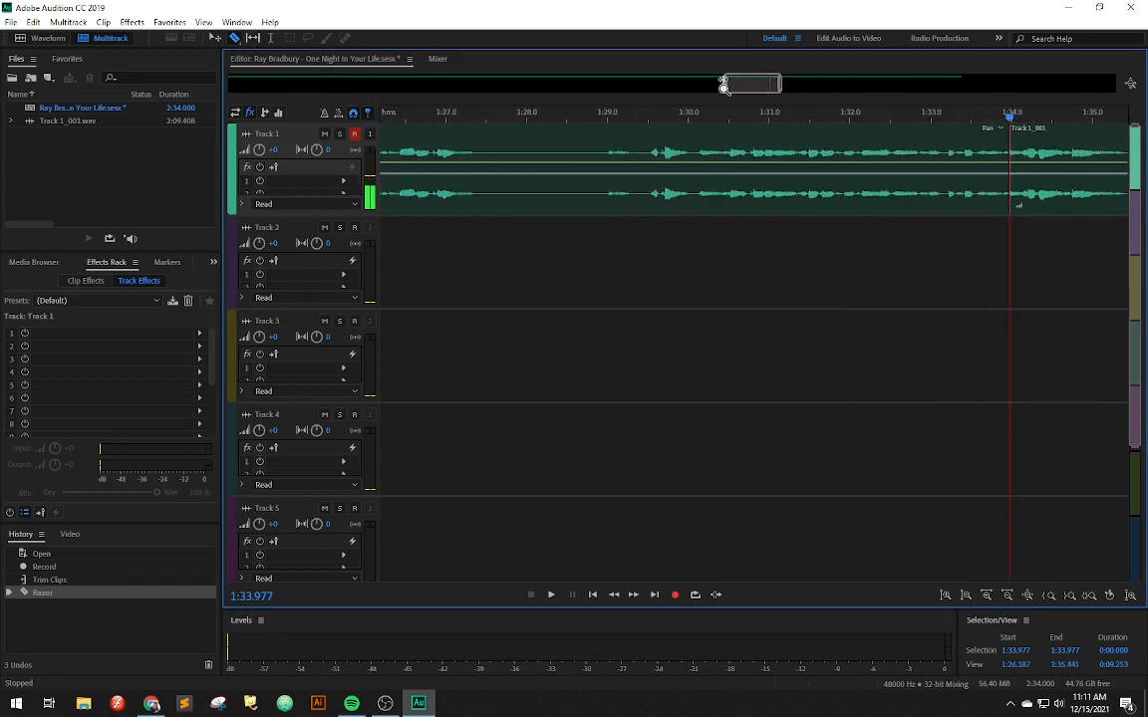
pyautogui.press('space')
pyautogui.click(590, 112)
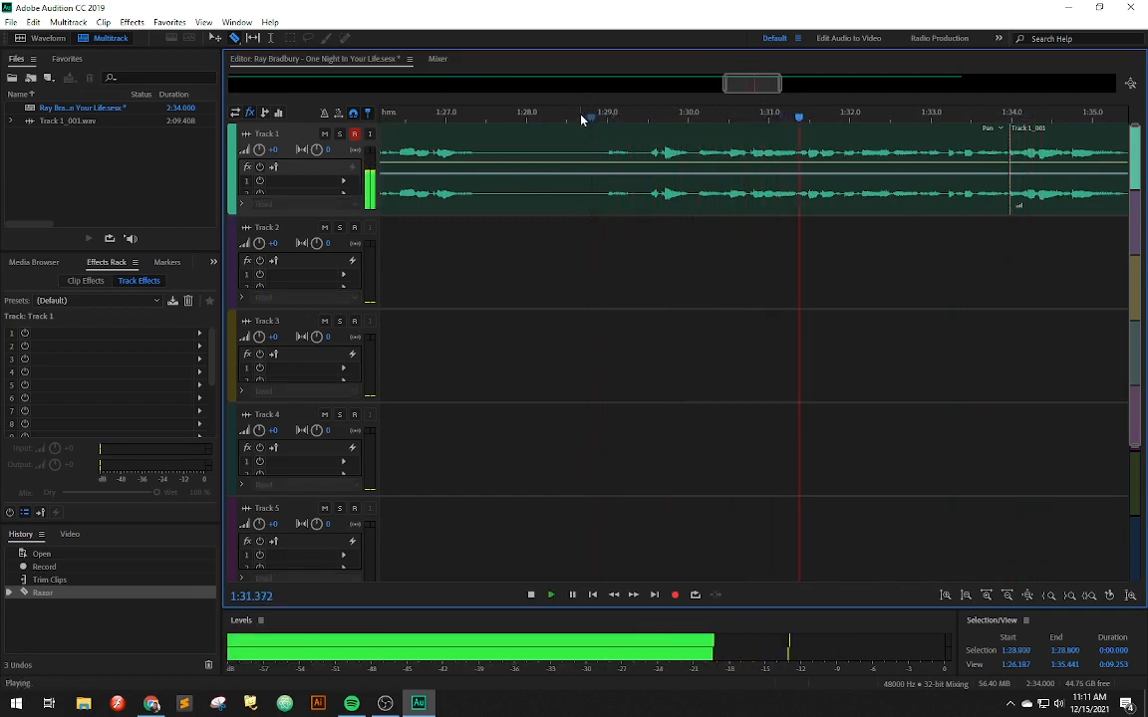
pyautogui.press('space')
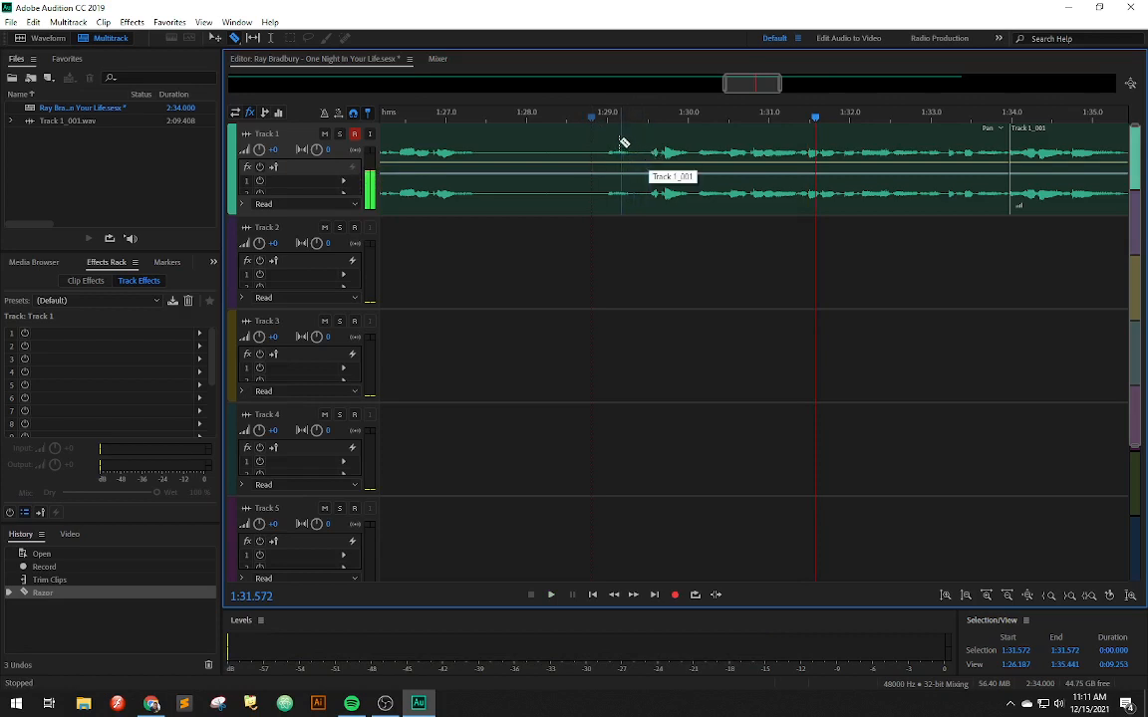
pyautogui.moveTo(744, 82); pyautogui.dragTo(703, 81)
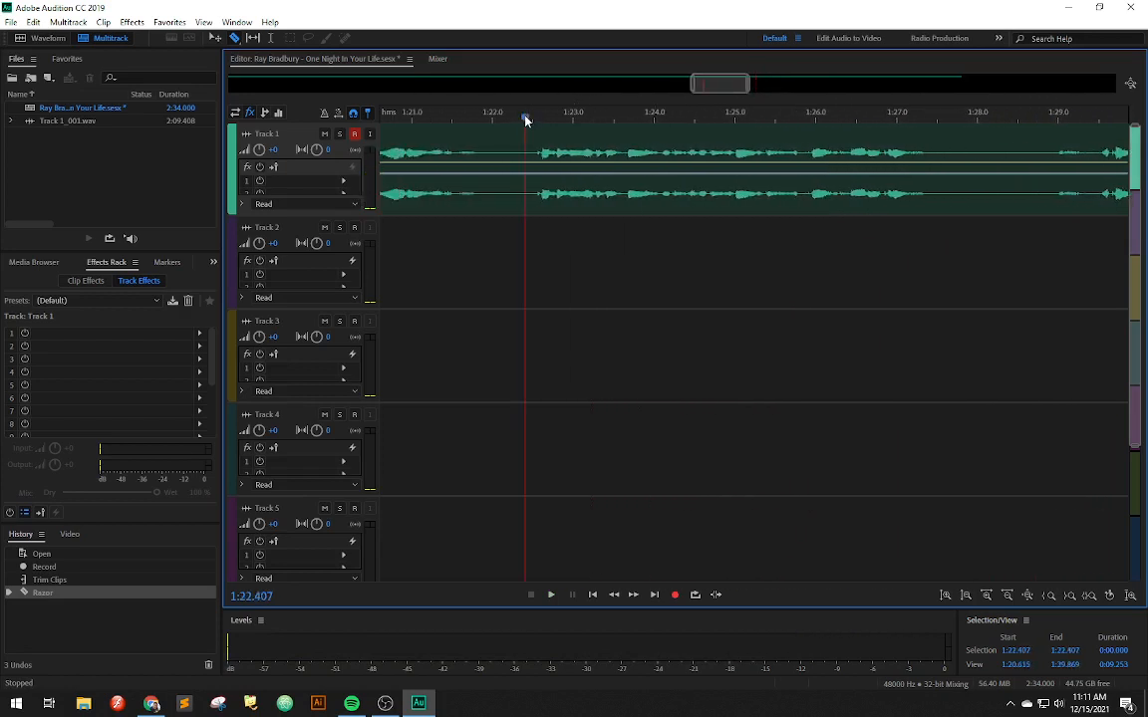
pyautogui.press('space')
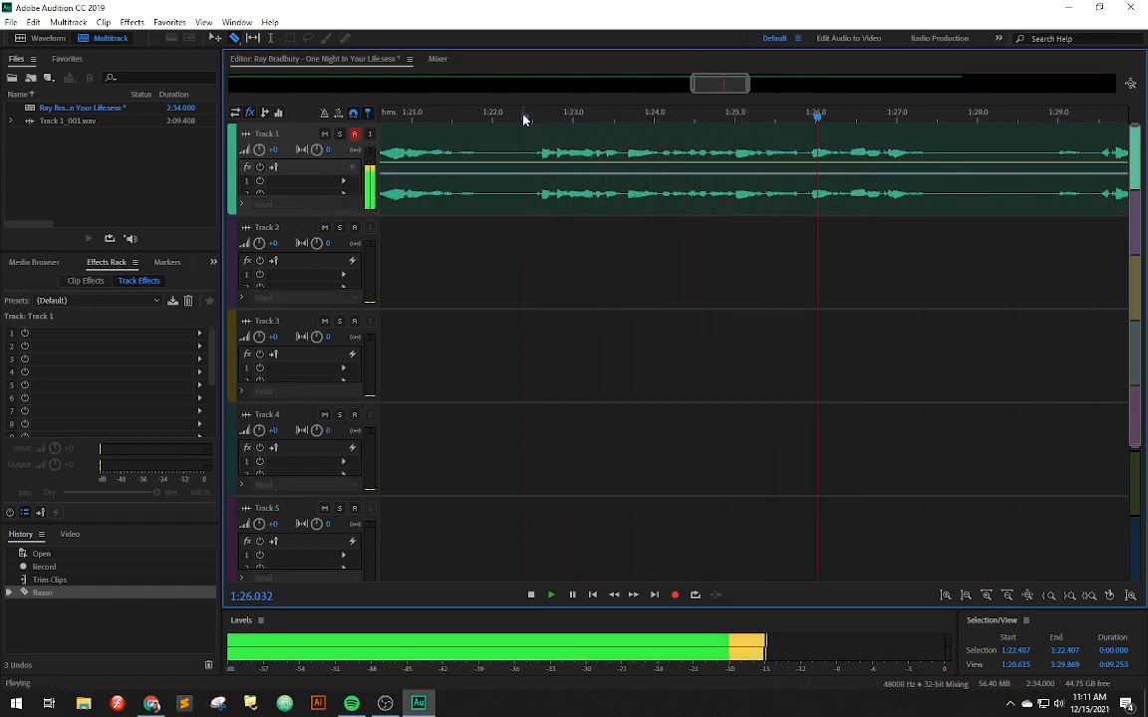
pyautogui.press('space')
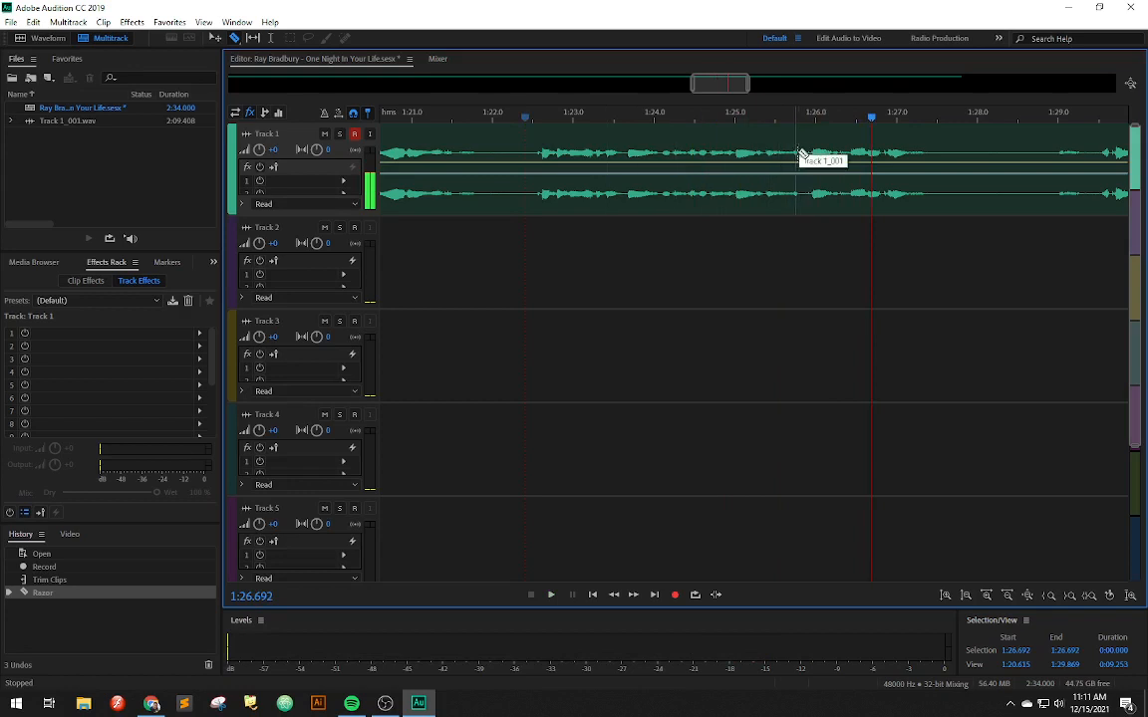
pyautogui.click(526, 136)
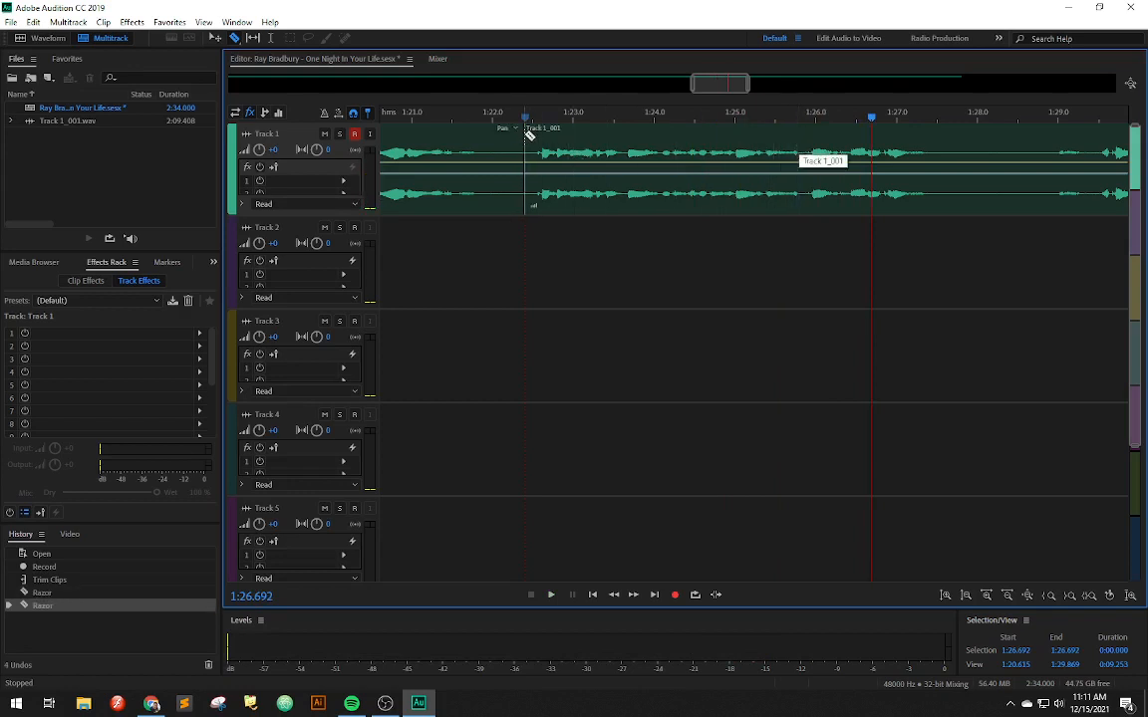
# - Try moving the segment between the two cuts to Track 2 and back, deleting and restoring it, and overlapping it with the preceding clip
pyautogui.moveTo(692, 84); pyautogui.dragTo(721, 84)
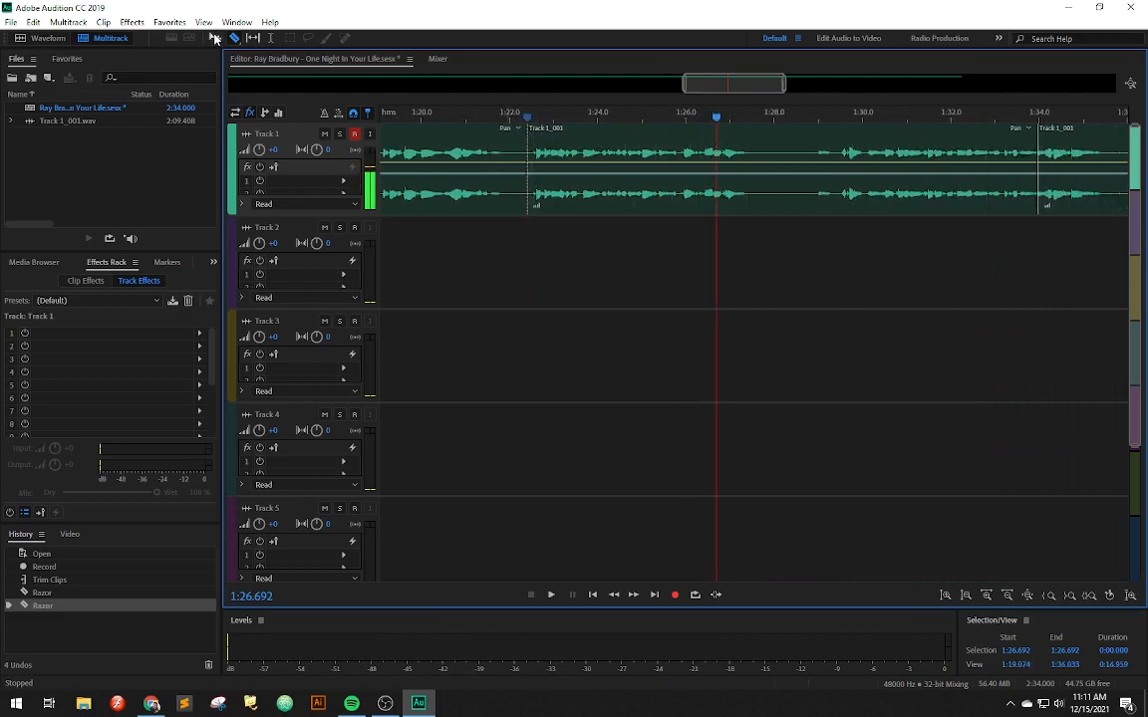
pyautogui.click(215, 38)
pyautogui.moveTo(607, 158); pyautogui.dragTo(622, 274)
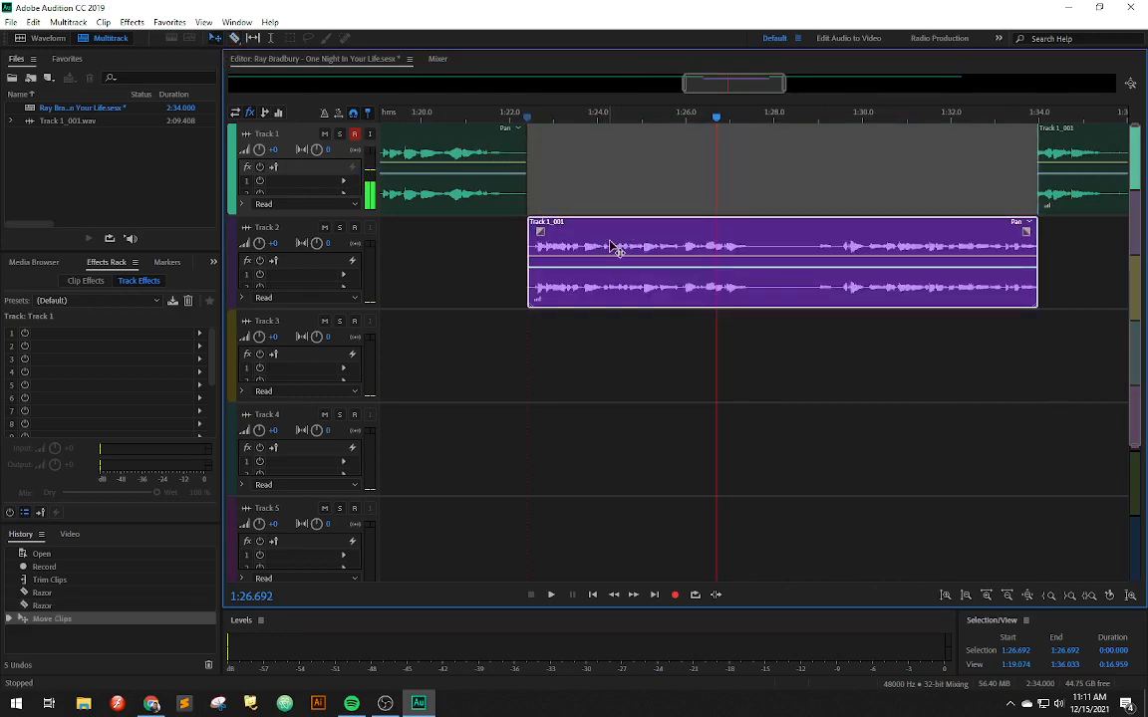
pyautogui.moveTo(621, 243); pyautogui.dragTo(617, 191)
pyautogui.press('Delete')
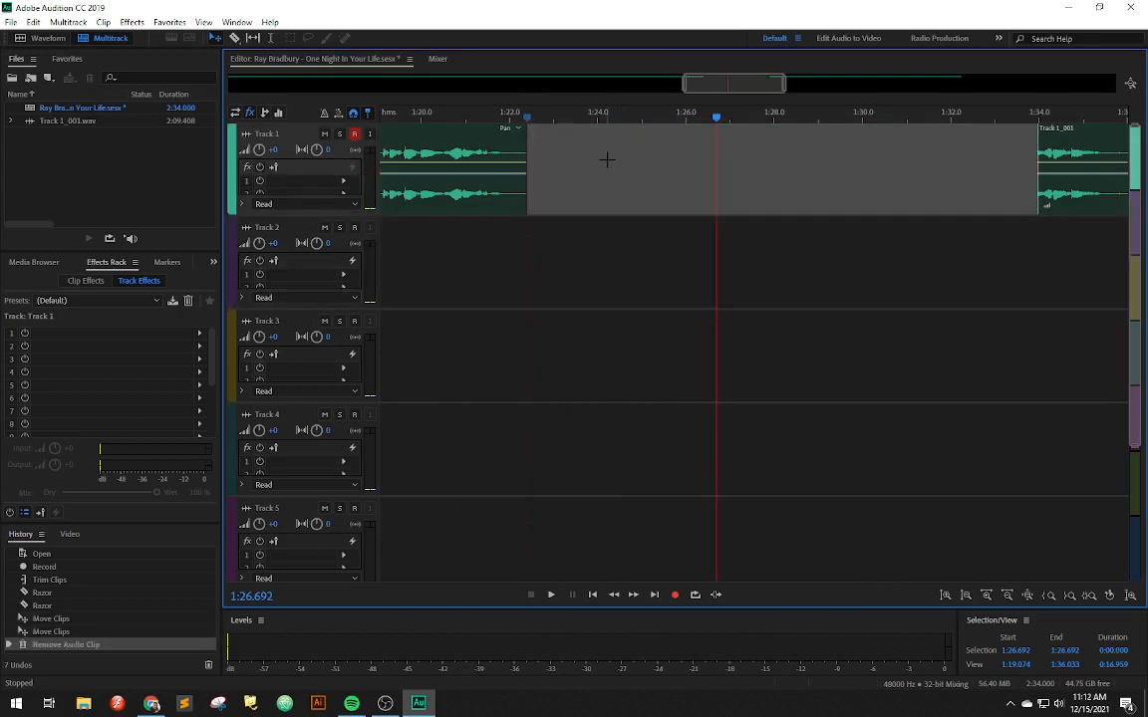
pyautogui.hotkey('ctrl', 'z')
pyautogui.moveTo(613, 152); pyautogui.dragTo(583, 153)
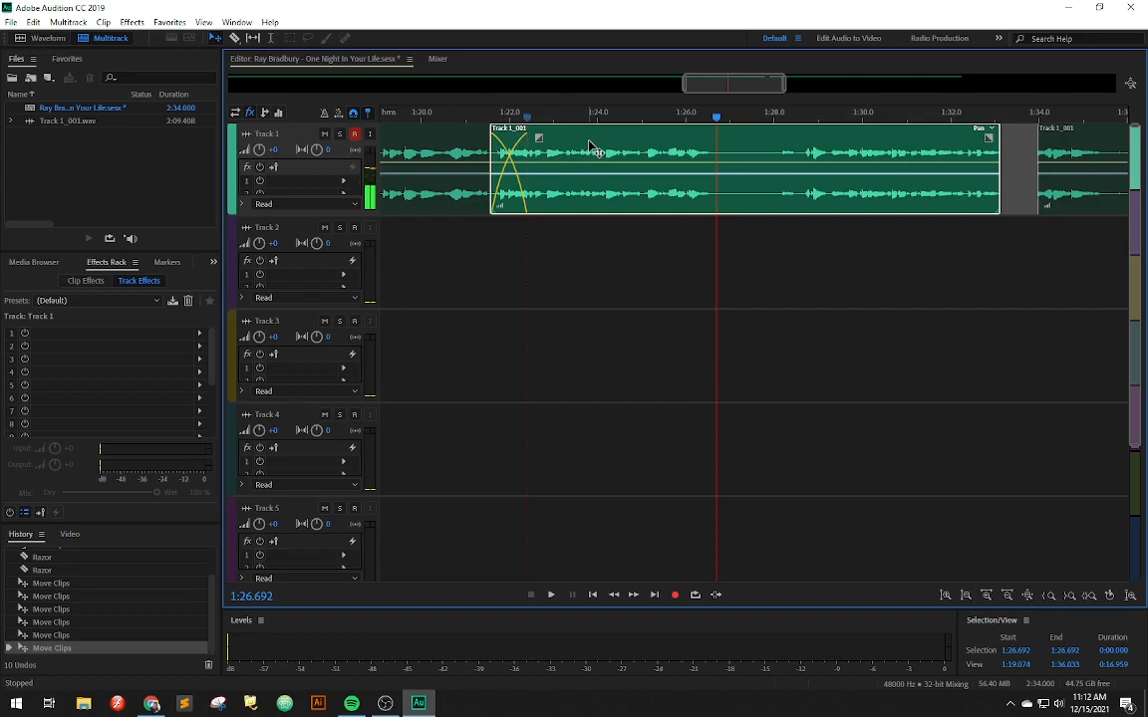
pyautogui.moveTo(588, 141); pyautogui.dragTo(687, 142)
# - Remove the segment between the two cuts and close the gap with the following clip, checking the join from about 1:19.8
pyautogui.press('Delete')
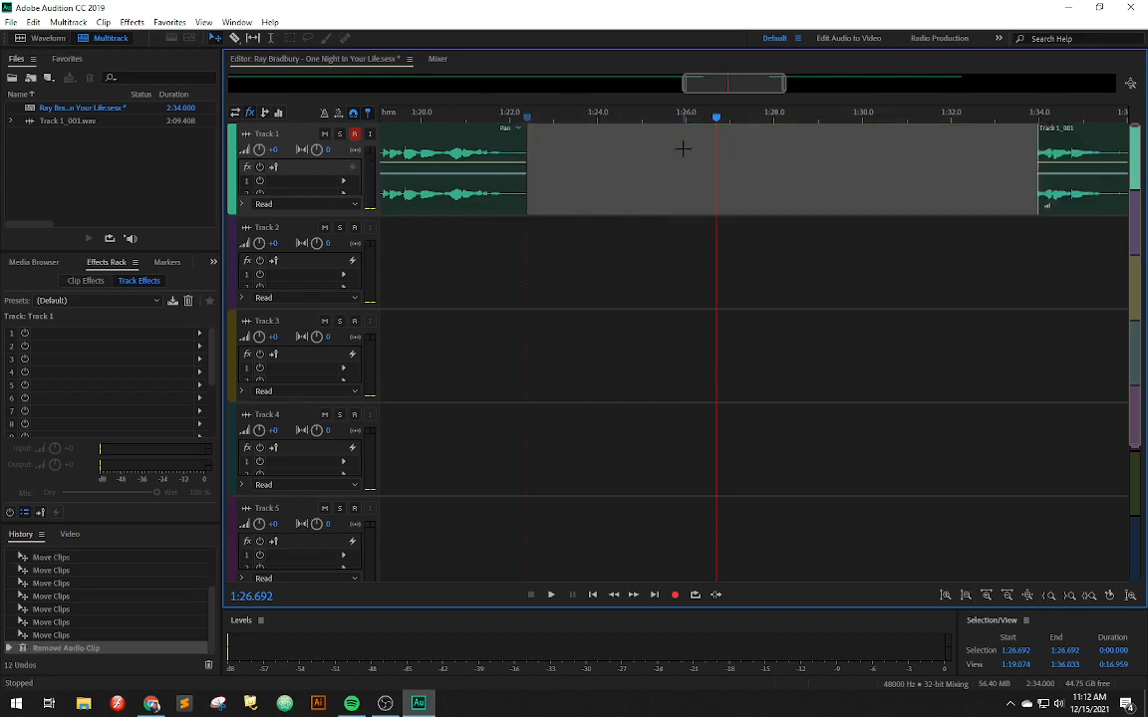
pyautogui.moveTo(1054, 148); pyautogui.dragTo(504, 123)
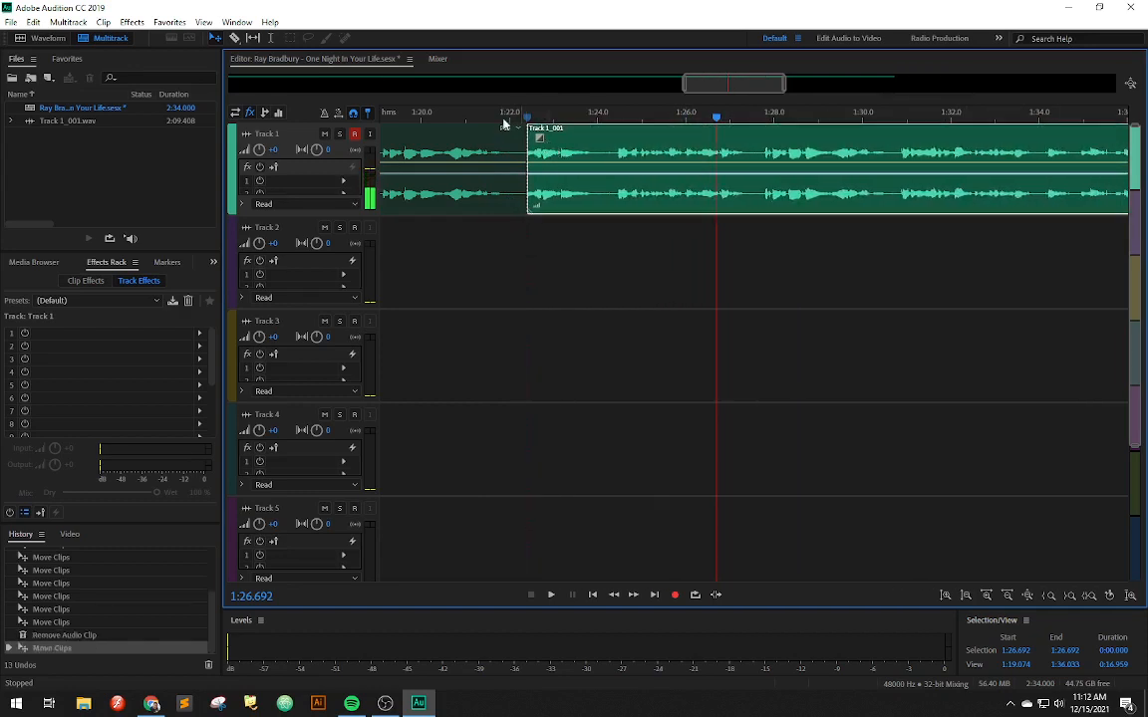
pyautogui.click(410, 119)
pyautogui.press('space')
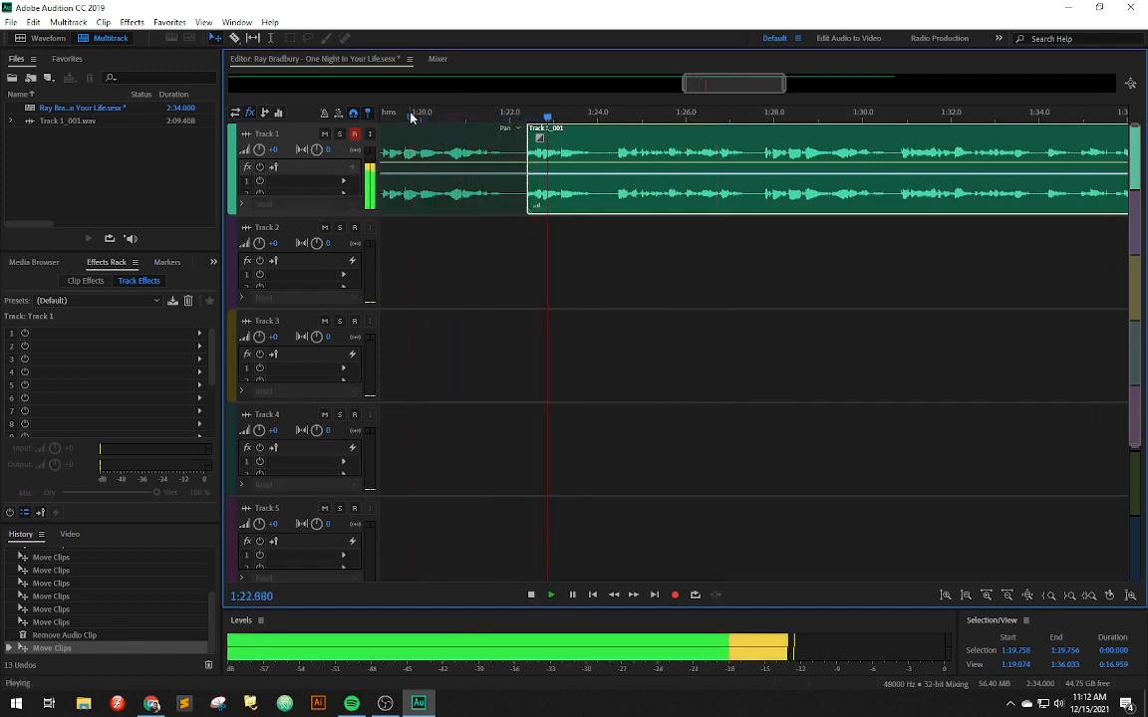
pyautogui.press('space')
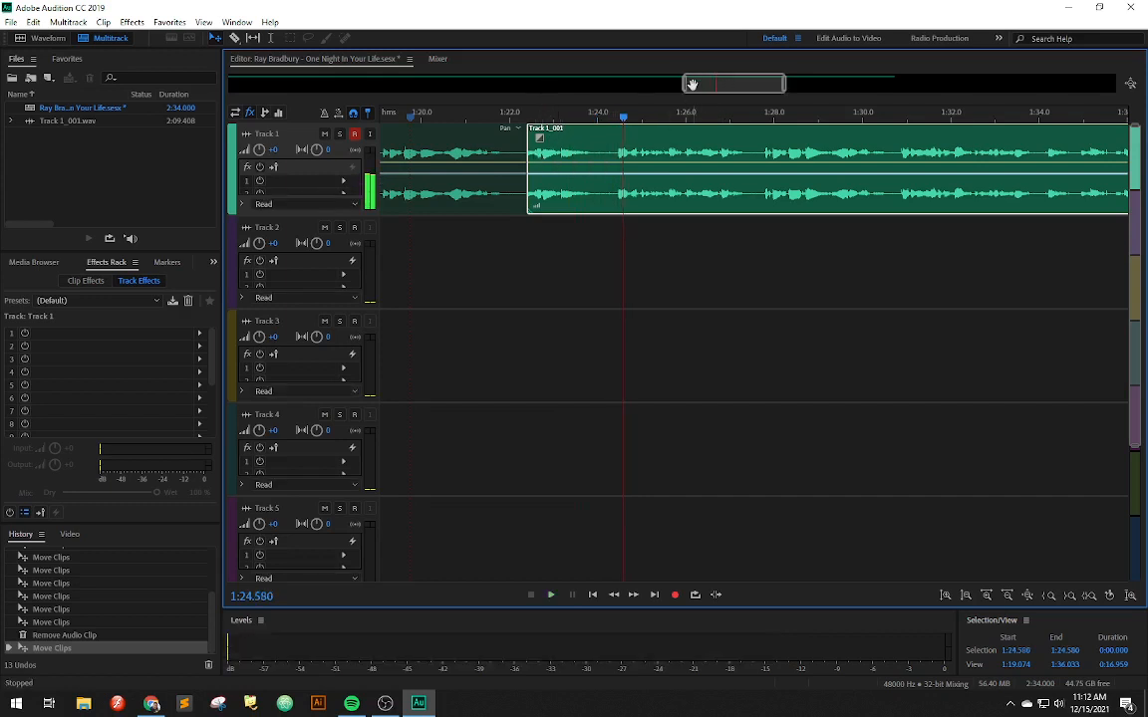
# - Trim the second clip's start to about 1:22.5 and butt it against the first clip again, checking the join from about 1:21.7
pyautogui.moveTo(685, 84); pyautogui.dragTo(710, 80)
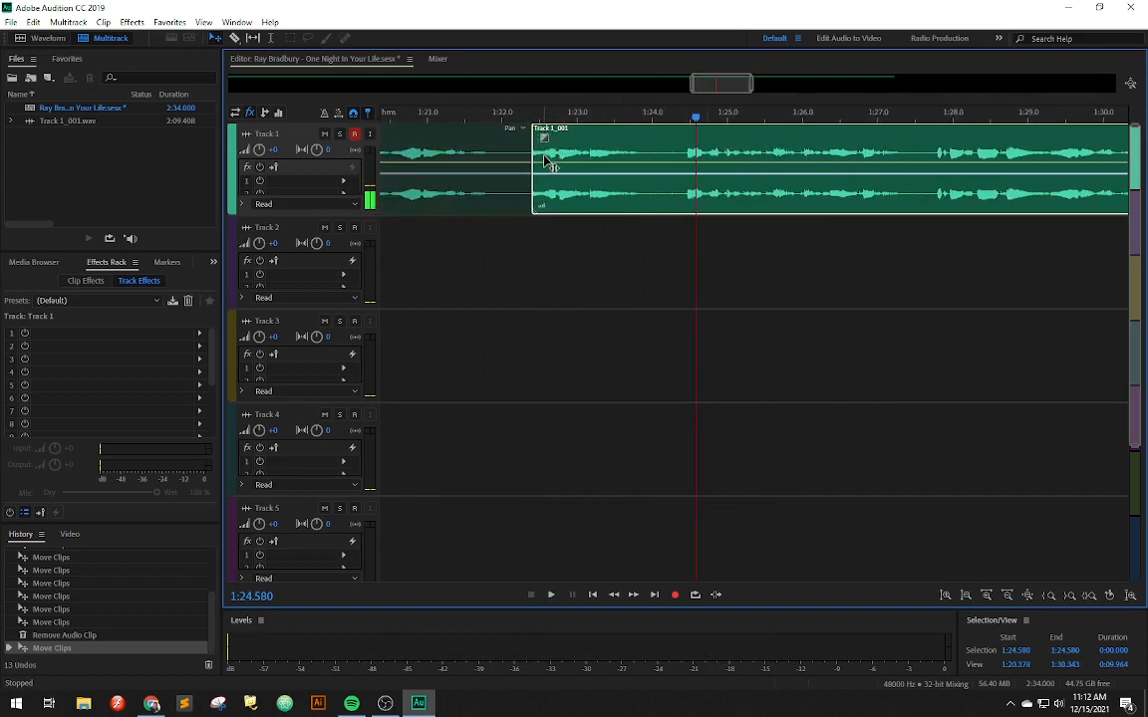
pyautogui.click(541, 119)
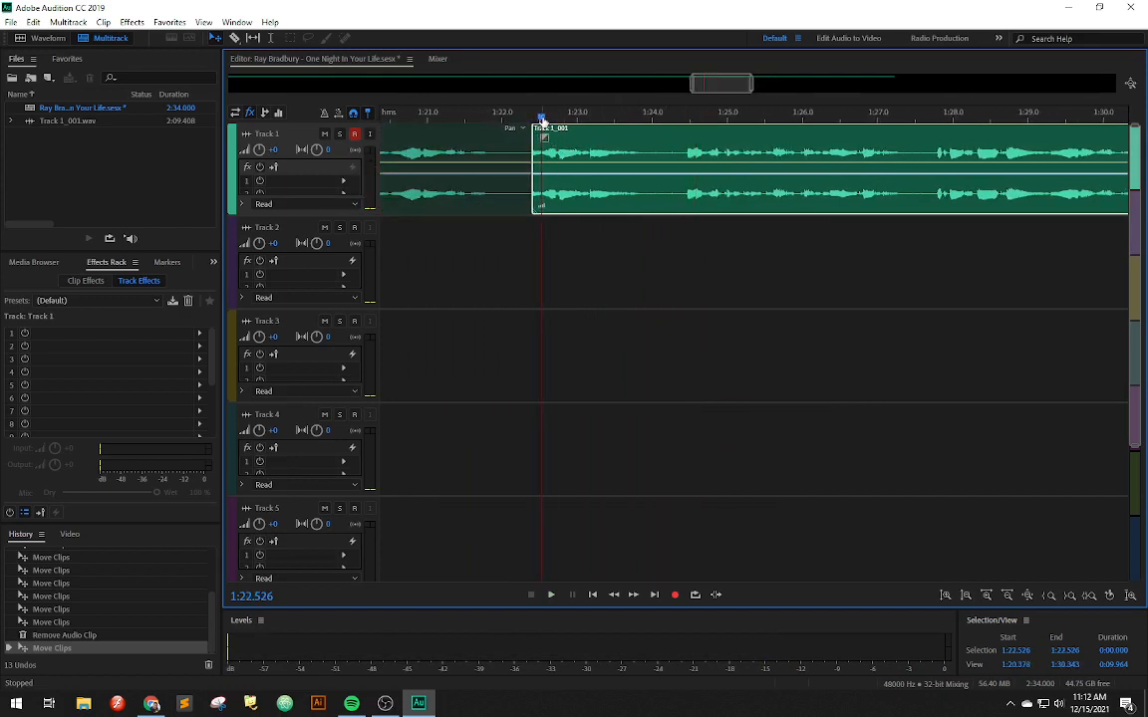
pyautogui.moveTo(533, 152); pyautogui.dragTo(588, 158)
pyautogui.click(531, 117)
pyautogui.press('space')
pyautogui.press('space')
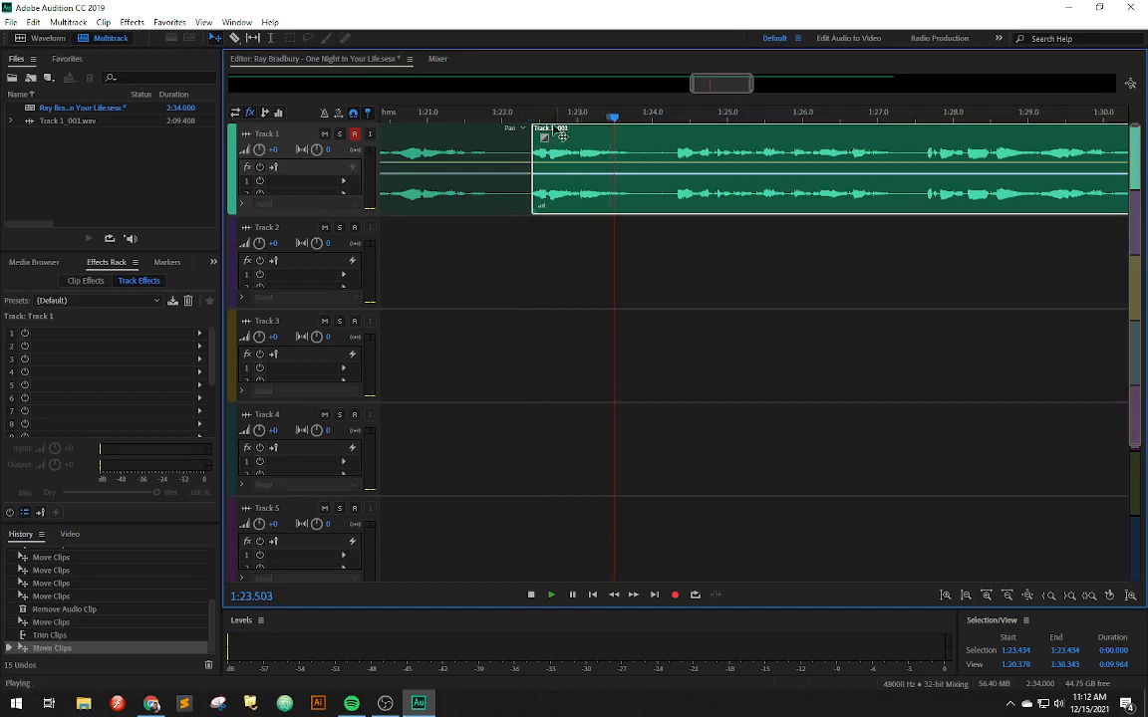
pyautogui.press('space')
pyautogui.click(479, 118)
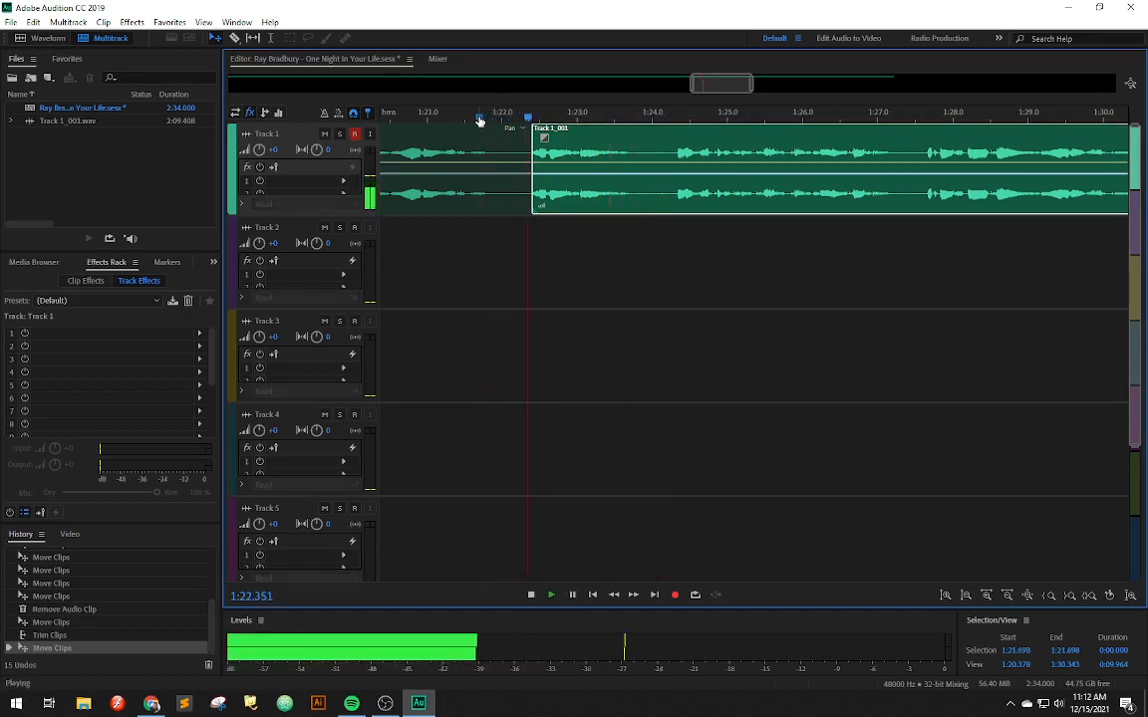
pyautogui.press('space')
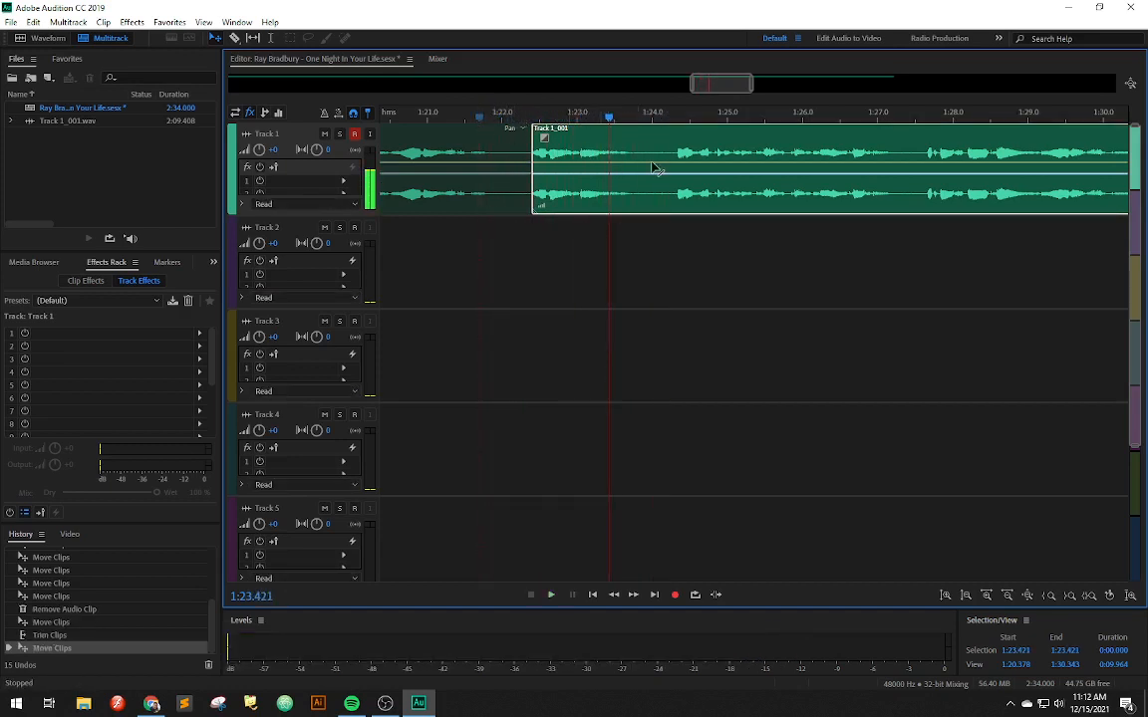
# - Play the joined recording from its start, about 0:23 and about 0:39 to locate the next passage to edit
pyautogui.moveTo(692, 85); pyautogui.dragTo(229, 84)
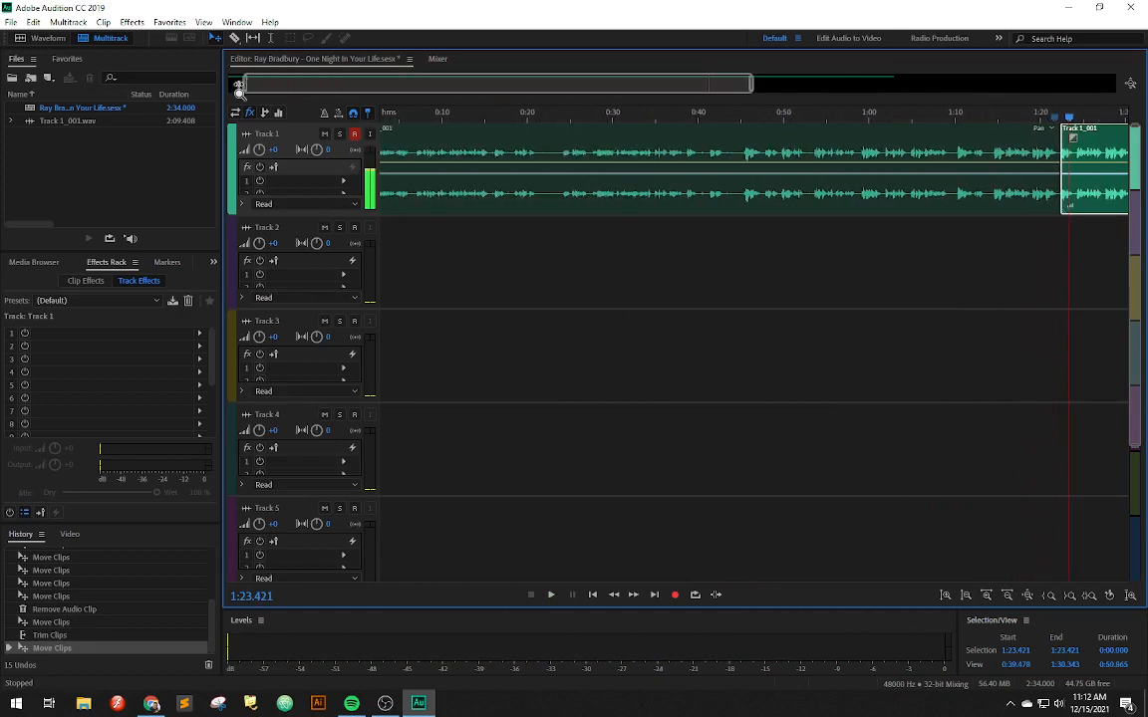
pyautogui.moveTo(752, 86); pyautogui.dragTo(1019, 86)
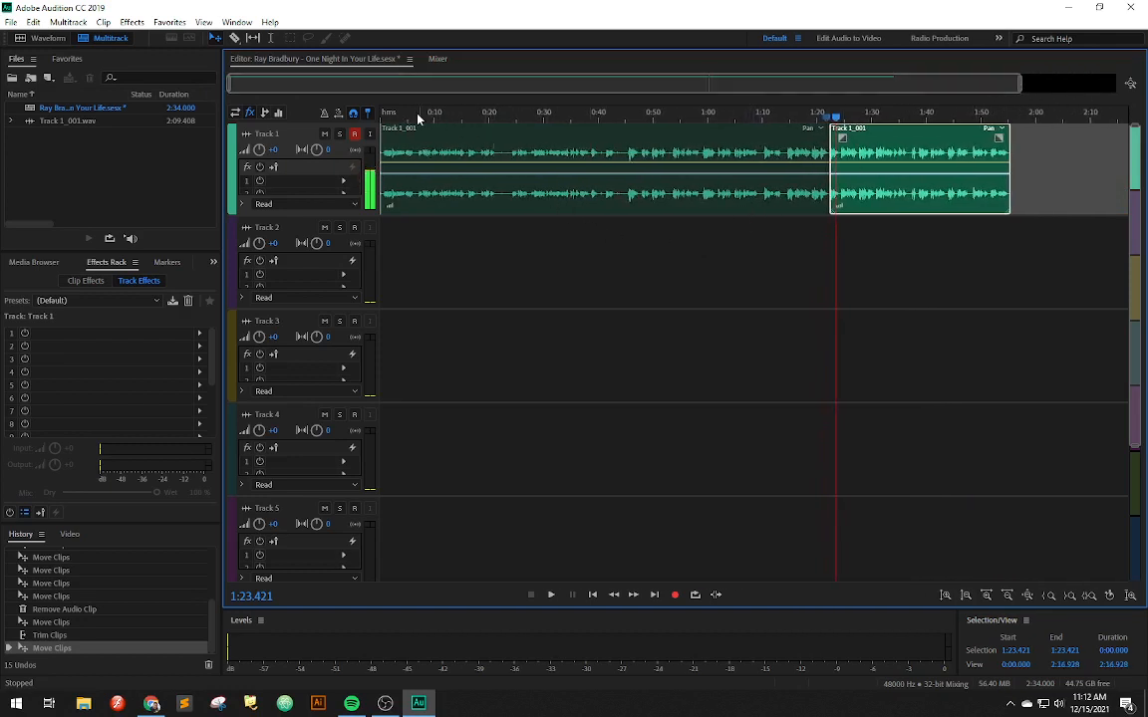
pyautogui.click(384, 119)
pyautogui.press('space')
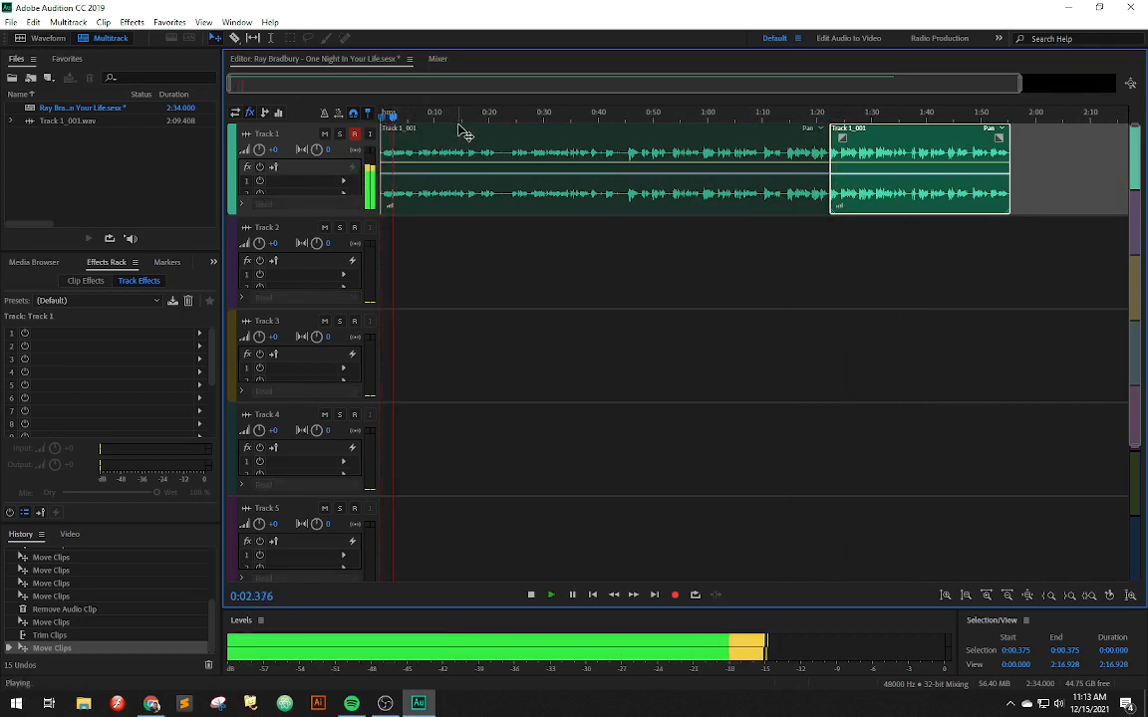
pyautogui.click(506, 119)
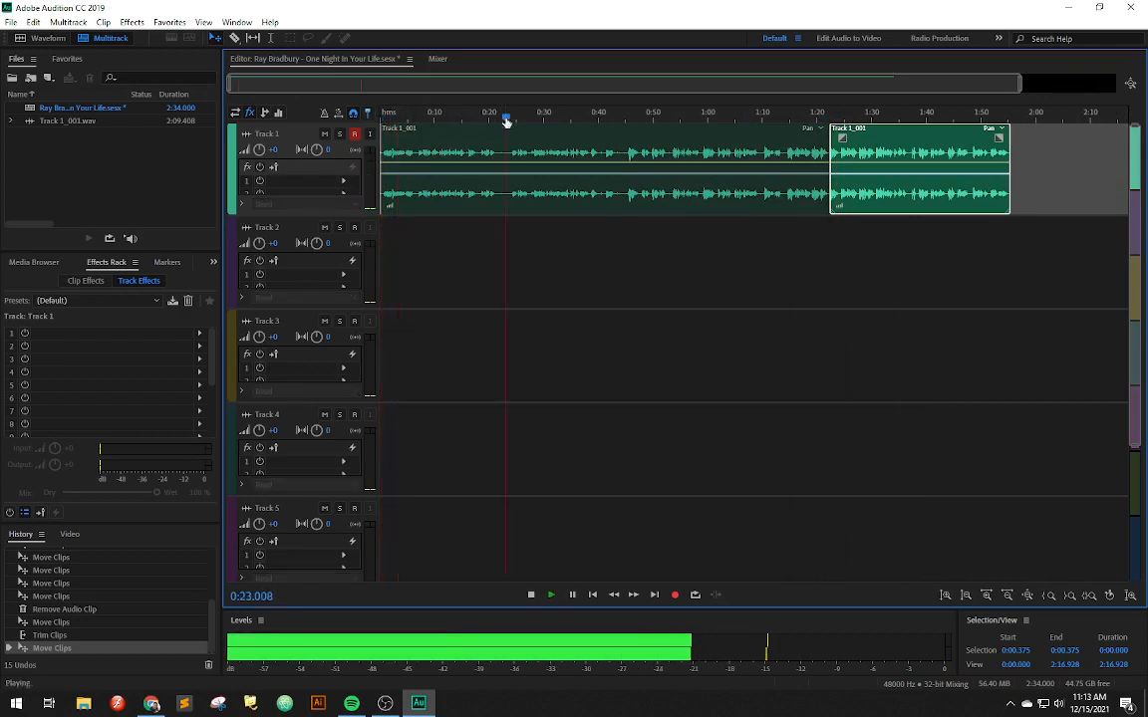
pyautogui.click(594, 116)
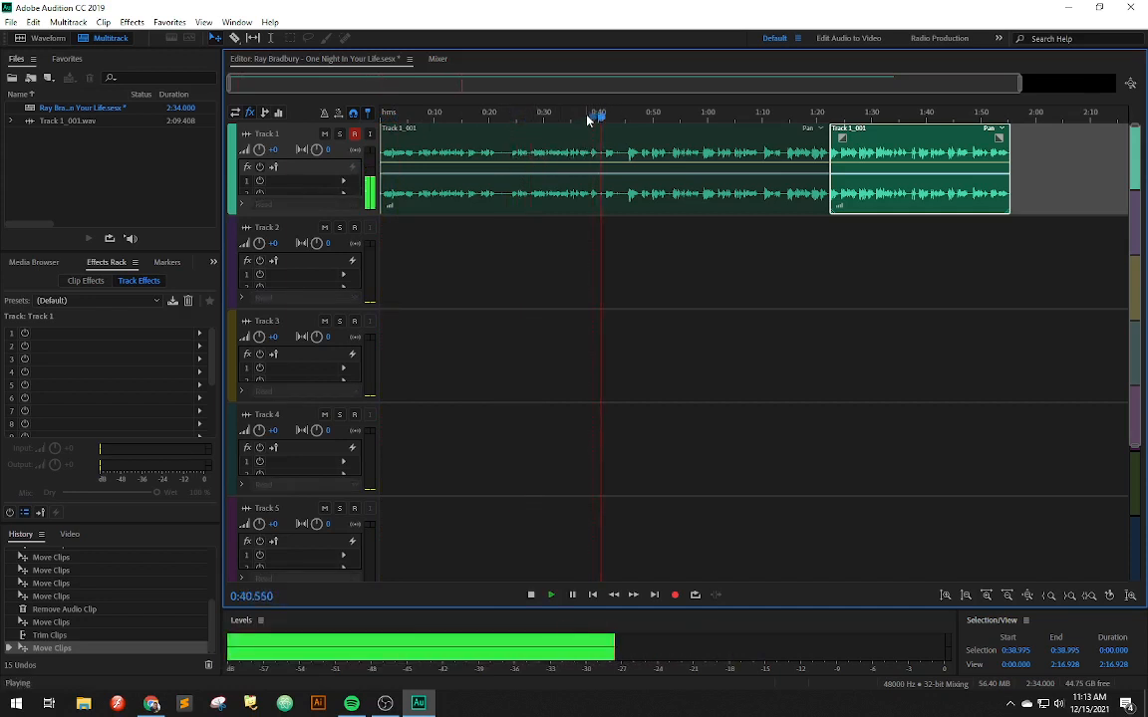
pyautogui.moveTo(594, 116); pyautogui.dragTo(588, 117)
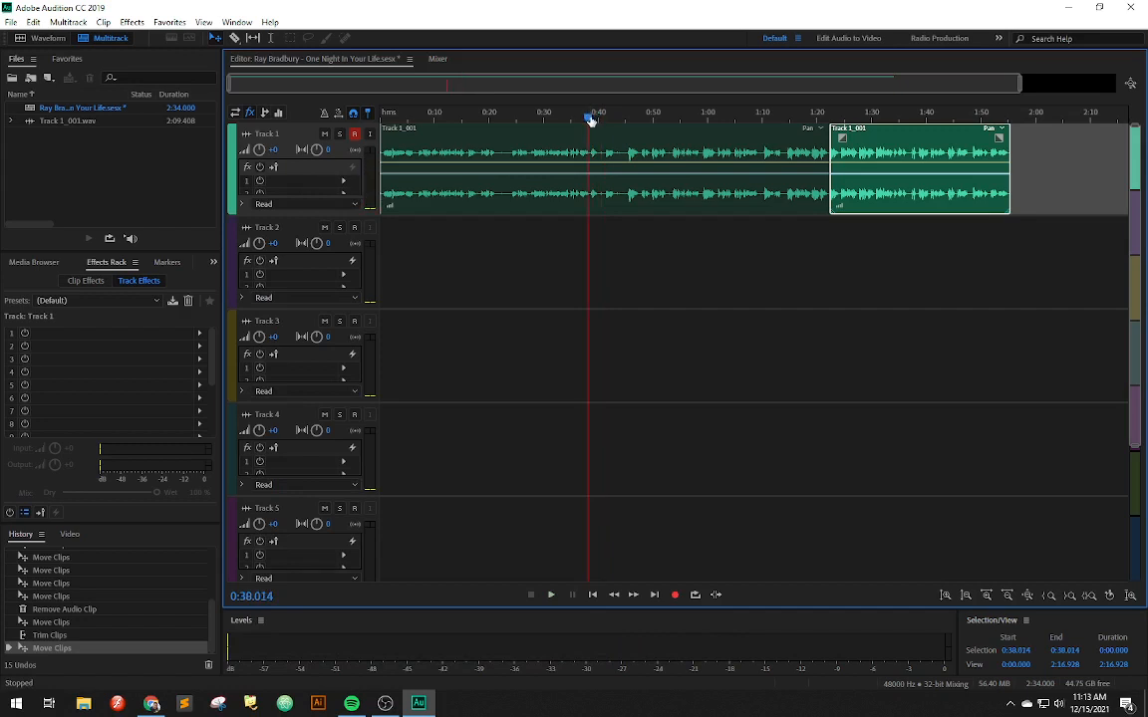
# - Place the playhead at 0:38.634, just before the spoken phrase on Track 1, and play from there to check the cut point
pyautogui.click(592, 115)
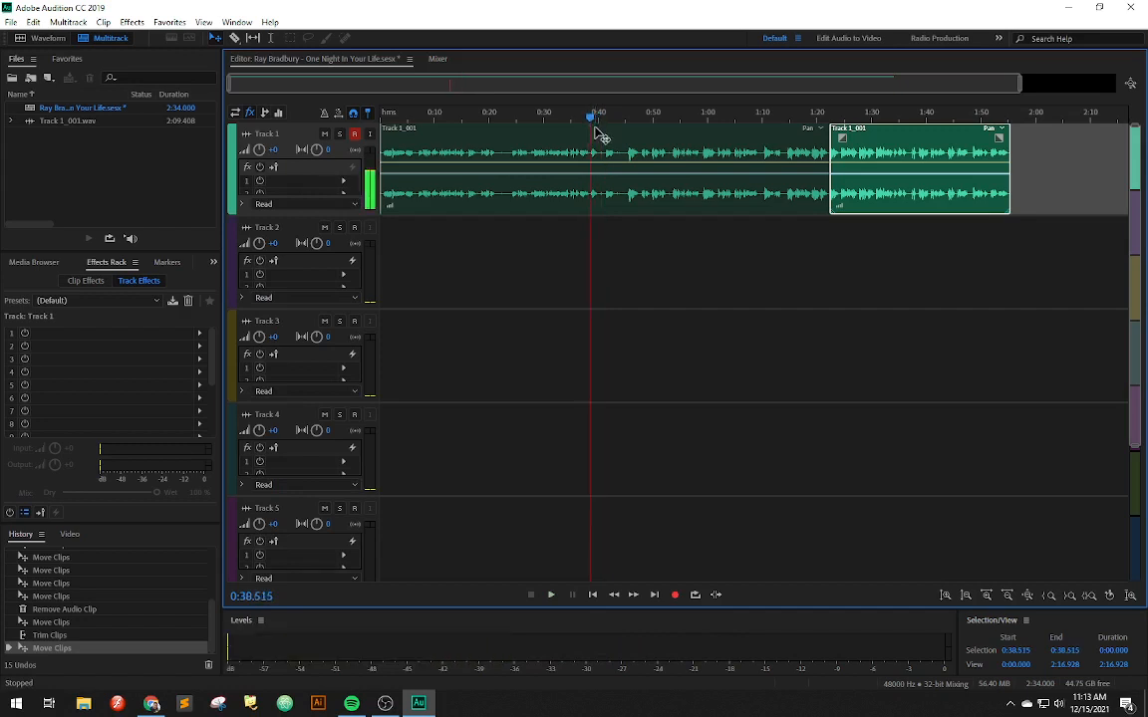
pyautogui.scroll(2, 544, 119)
pyautogui.scroll(-2, 638, 157)
pyautogui.scroll(3, 640, 156)
pyautogui.scroll(5, 678, 157)
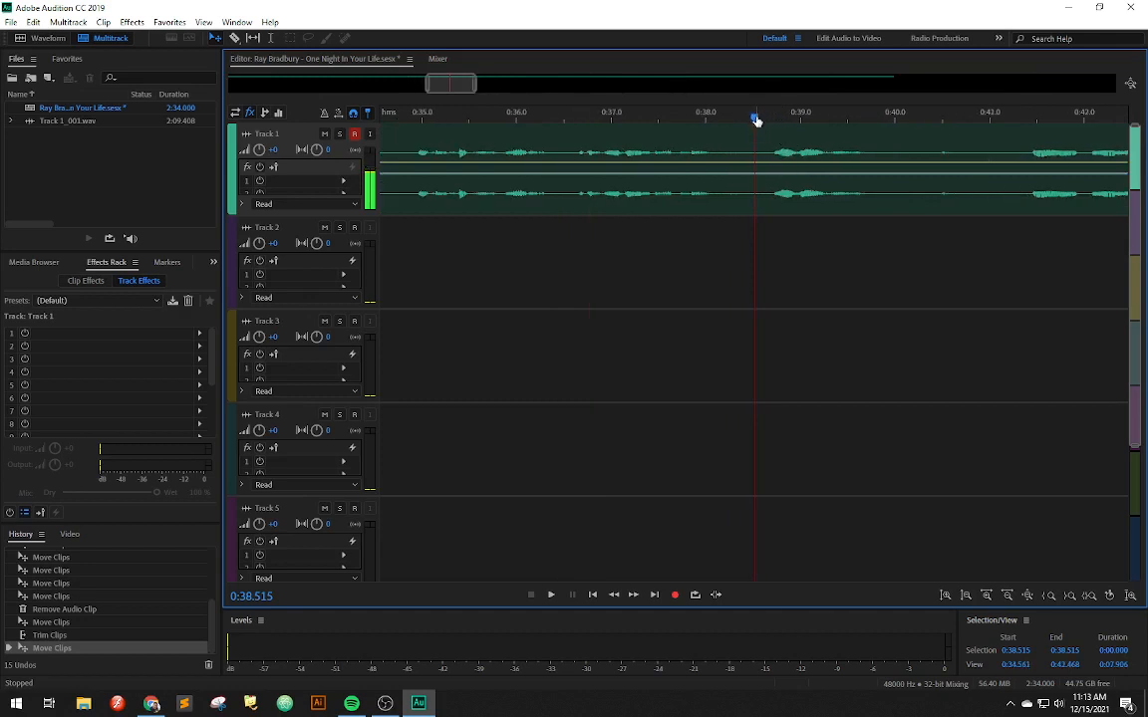
pyautogui.moveTo(756, 118); pyautogui.dragTo(765, 118)
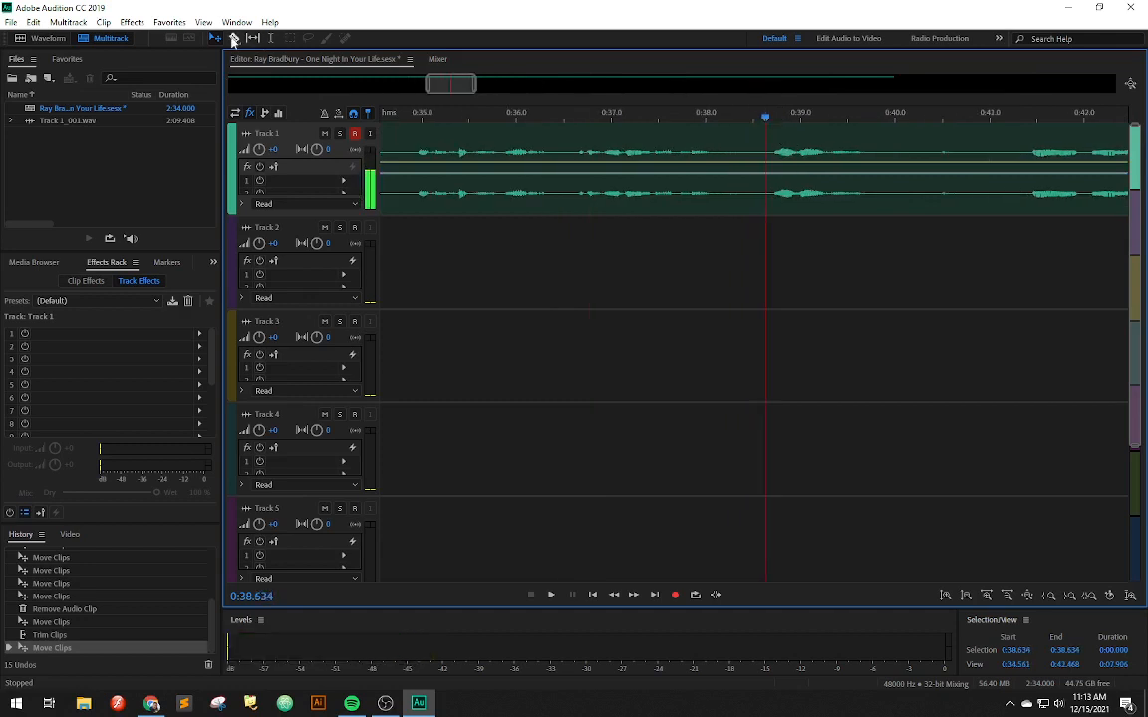
pyautogui.press('space')
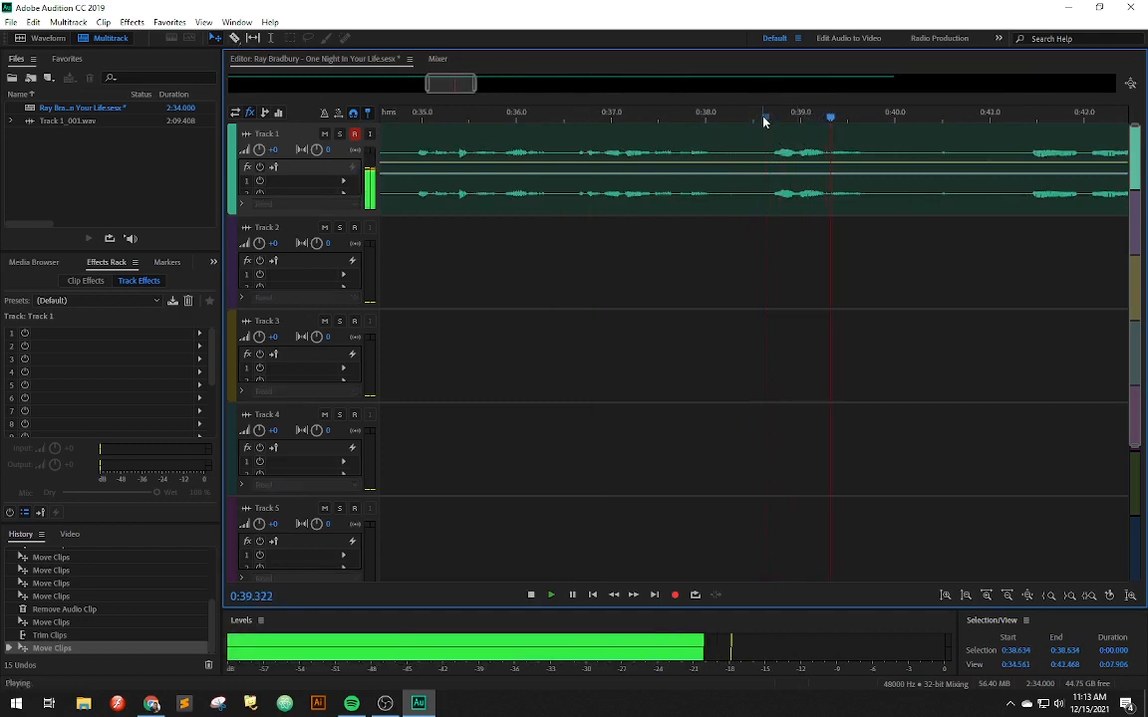
pyautogui.press('space')
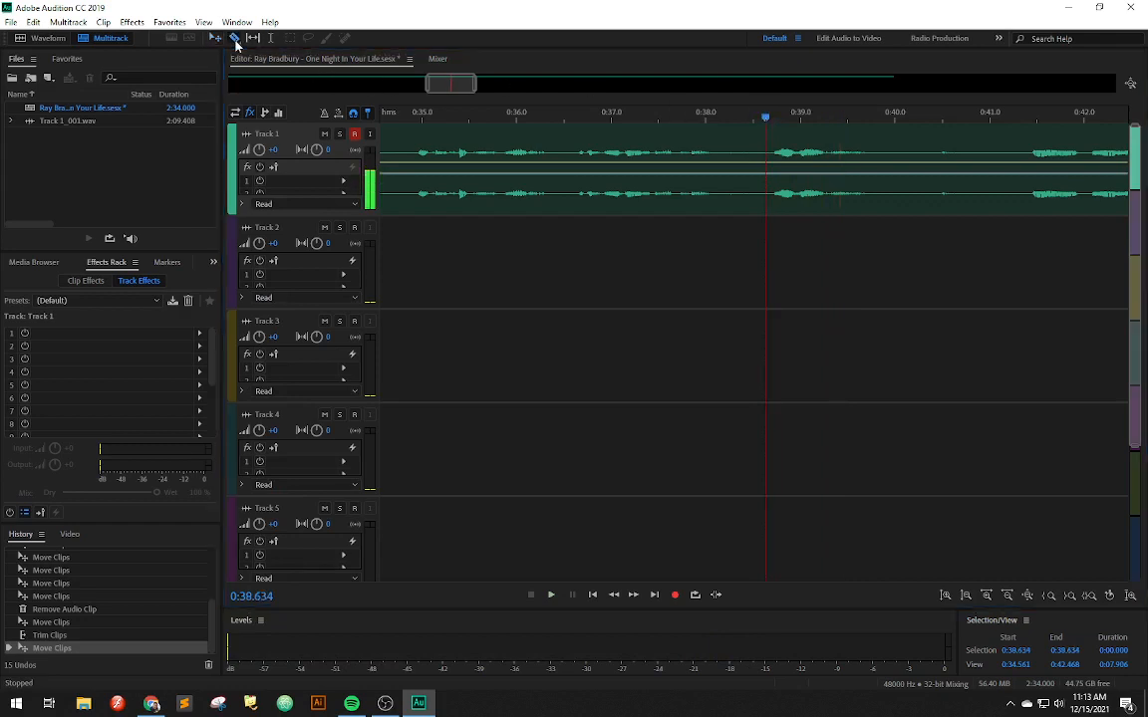
# - Split the Track 1 clip at 0:38.634 with the Razor tool and delete the portion before the cut
pyautogui.click(767, 159)
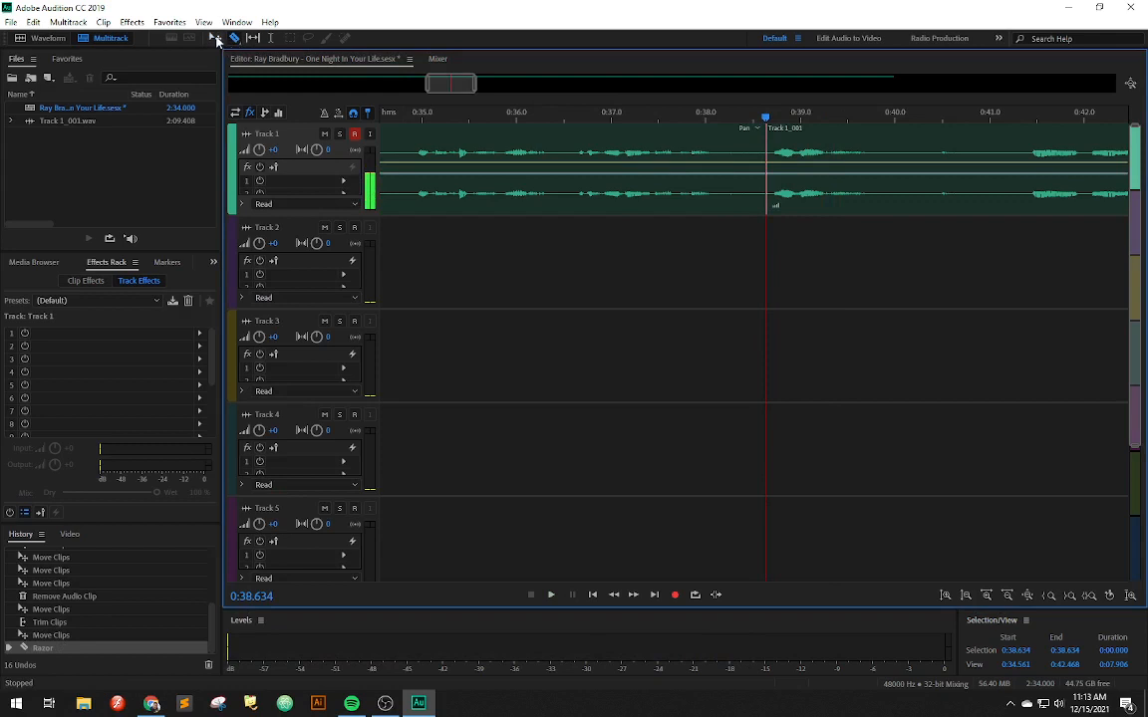
pyautogui.click(215, 38)
pyautogui.click(460, 152)
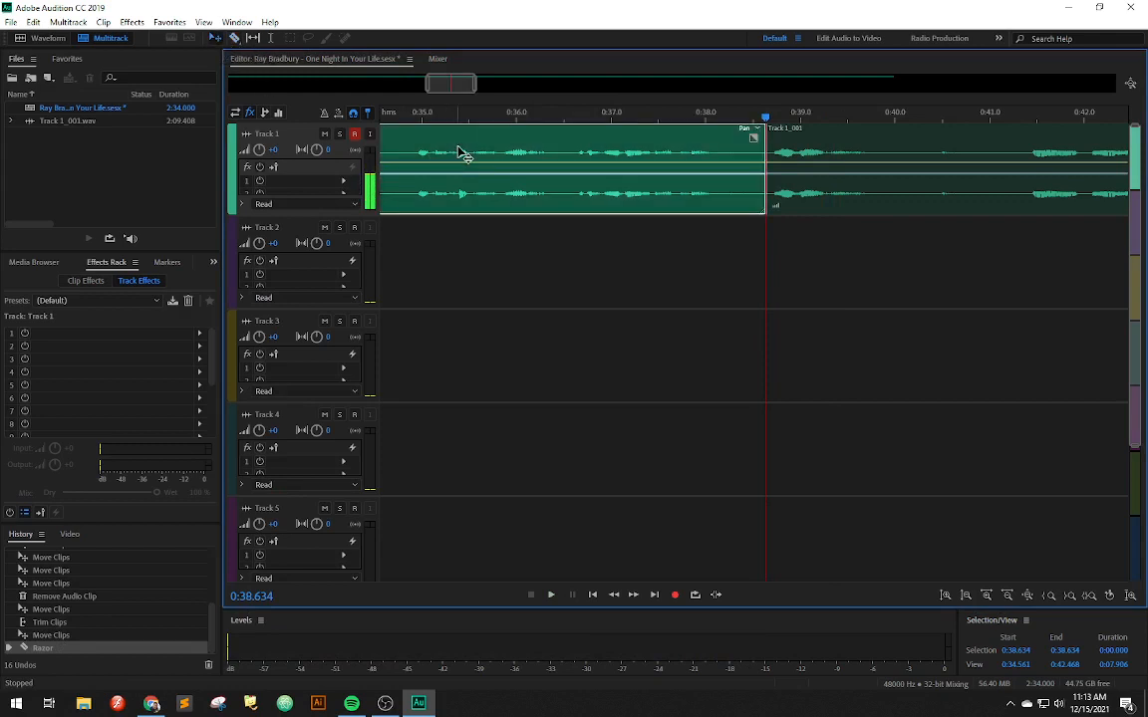
pyautogui.press('Delete')
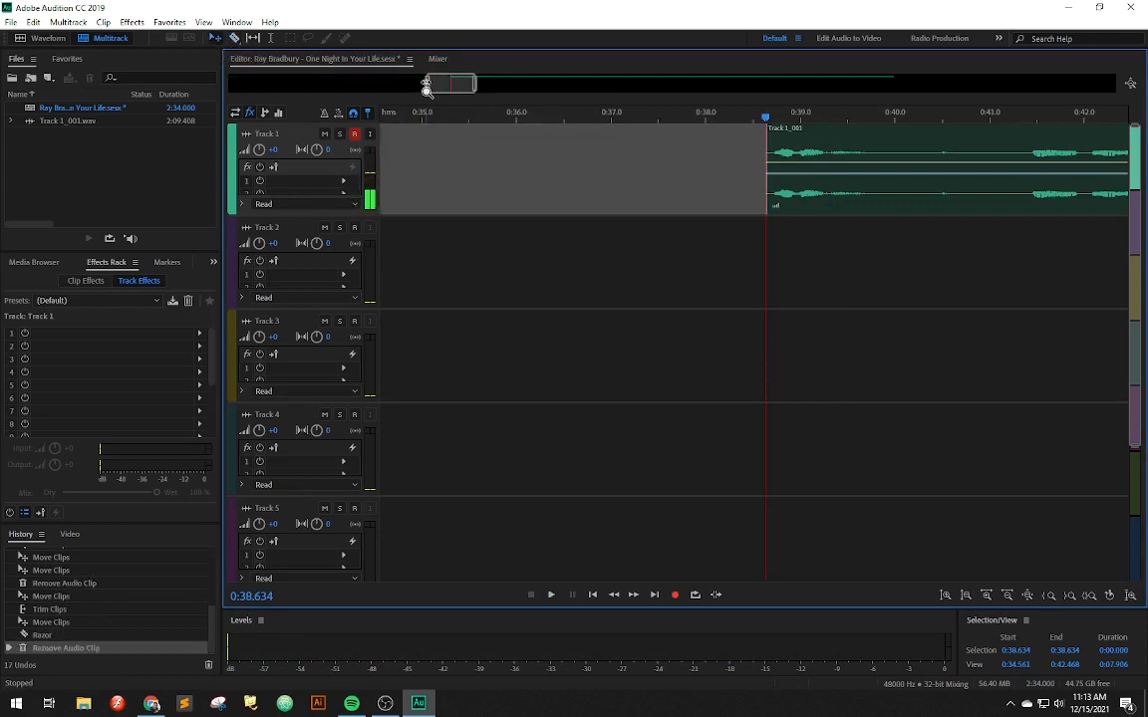
# - Select both remaining clips on Track 1 and move them together to start at about 0:01
pyautogui.click(1027, 595)
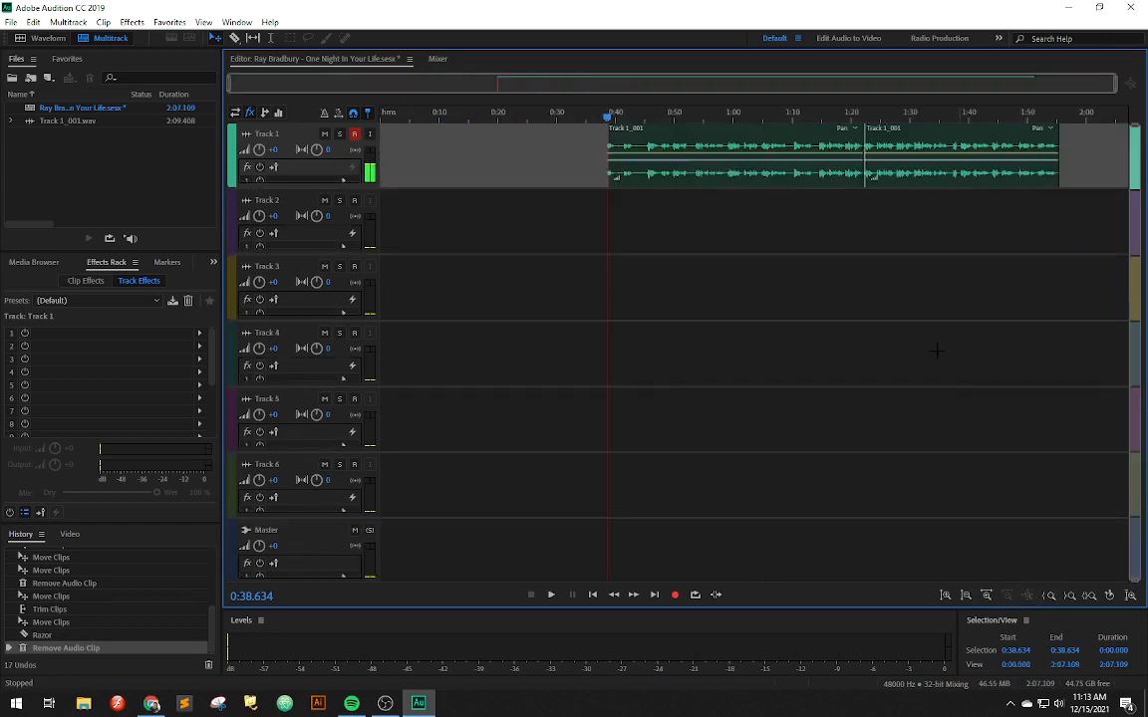
pyautogui.click(997, 183)
pyautogui.click(815, 180)
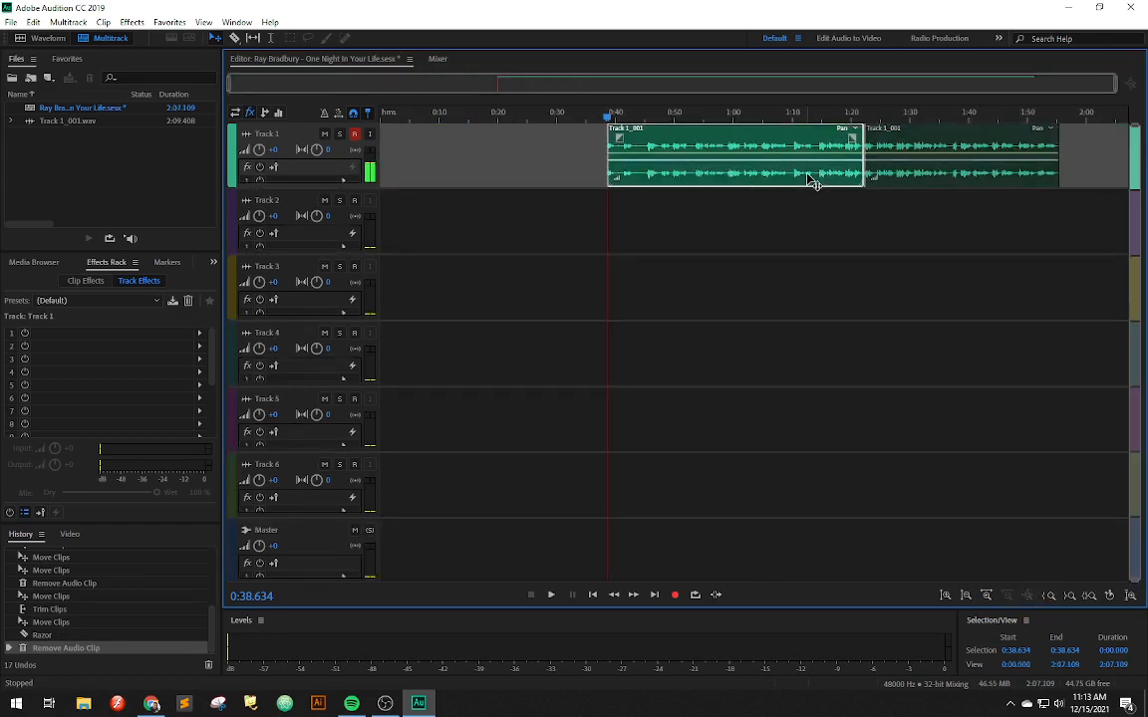
pyautogui.moveTo(1081, 170); pyautogui.dragTo(419, 141)
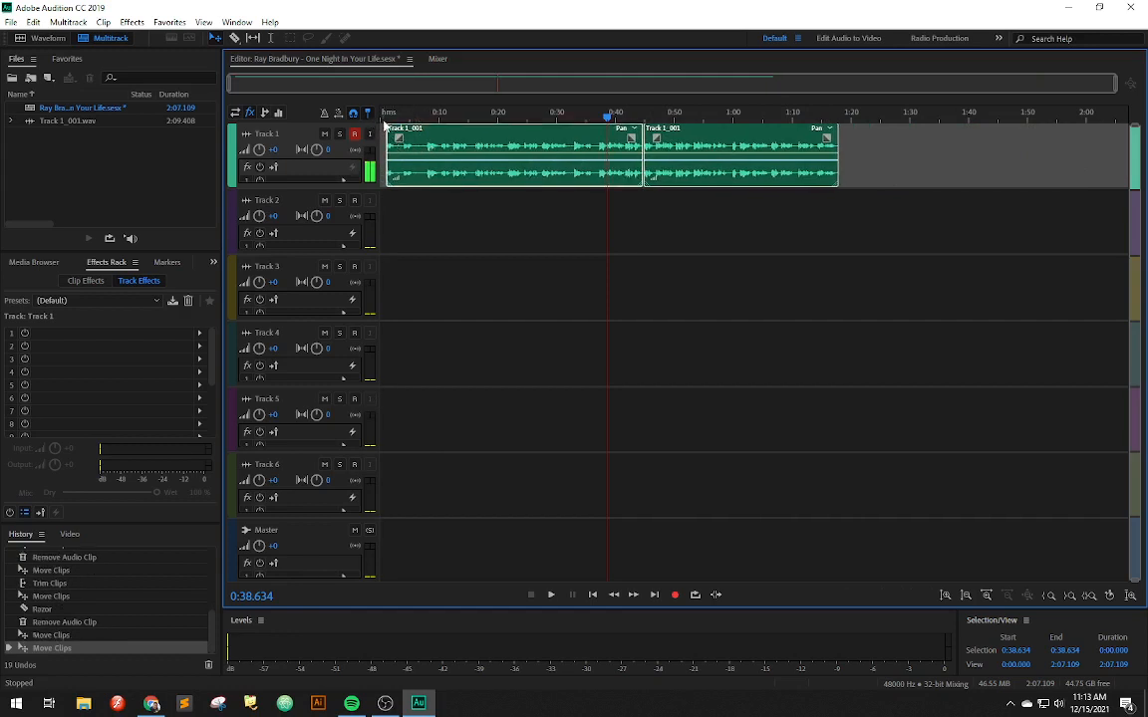
# - Inspect the start of the moved clips, place the playhead ahead of them at 0:00.272, and show the whole session
pyautogui.click(382, 117)
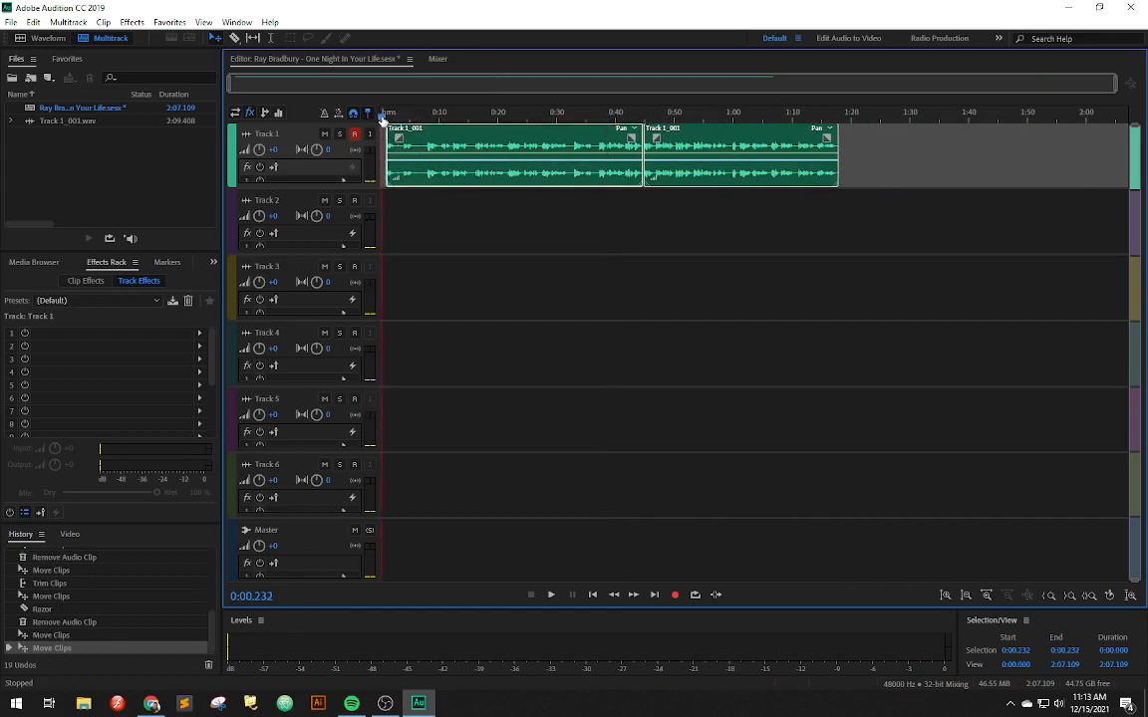
pyautogui.moveTo(383, 118); pyautogui.dragTo(386, 119)
pyautogui.scroll(10, 386, 119)
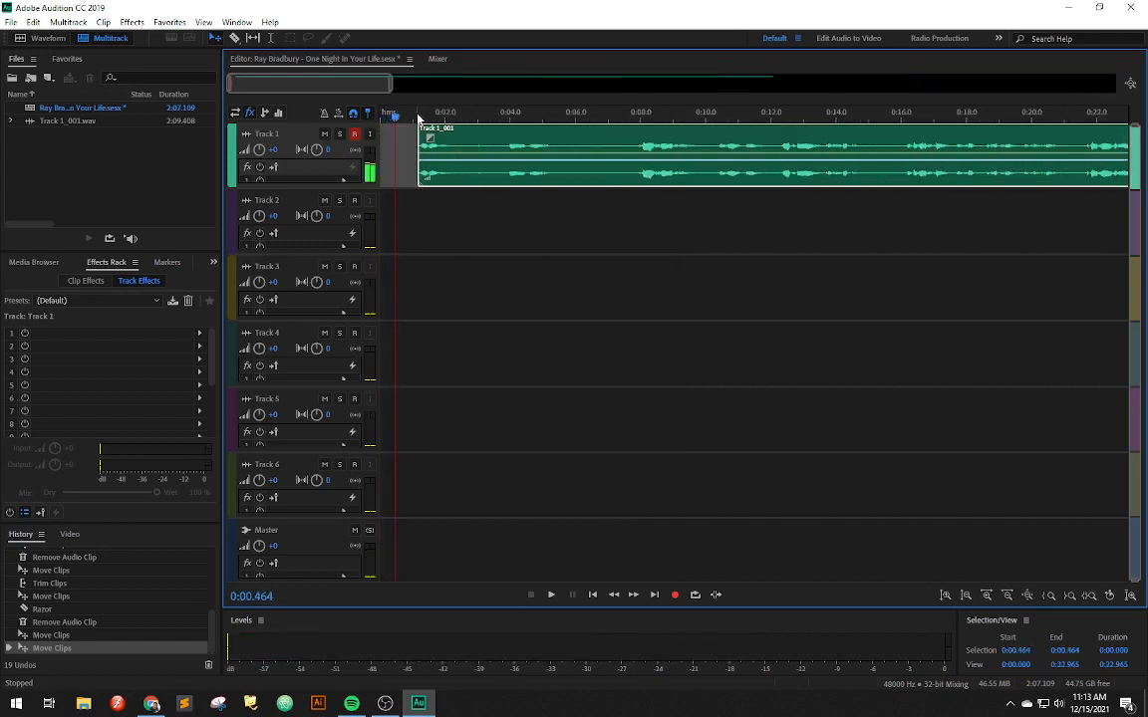
pyautogui.click(417, 118)
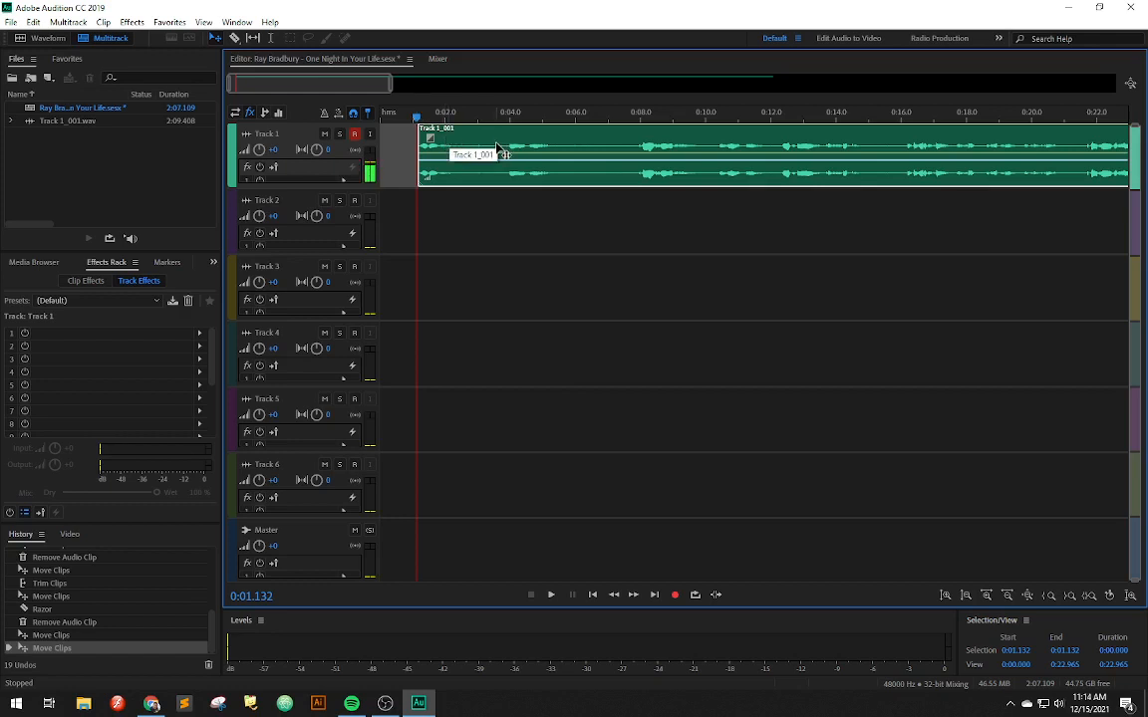
pyautogui.click(390, 117)
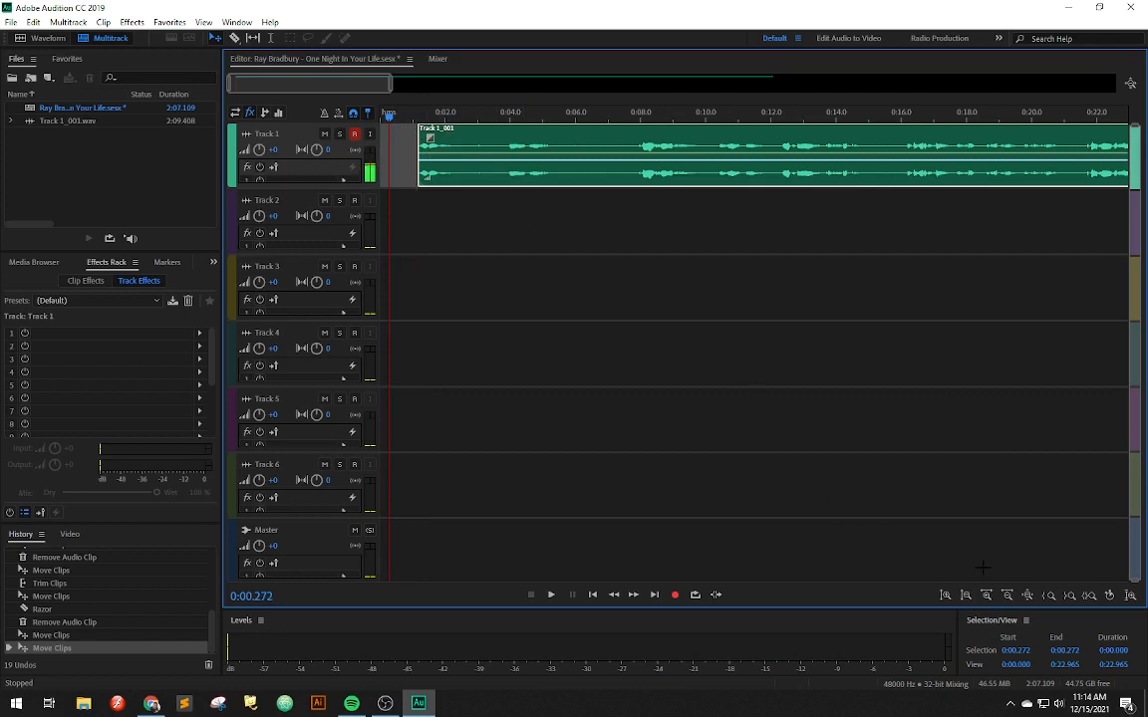
pyautogui.press('\\')
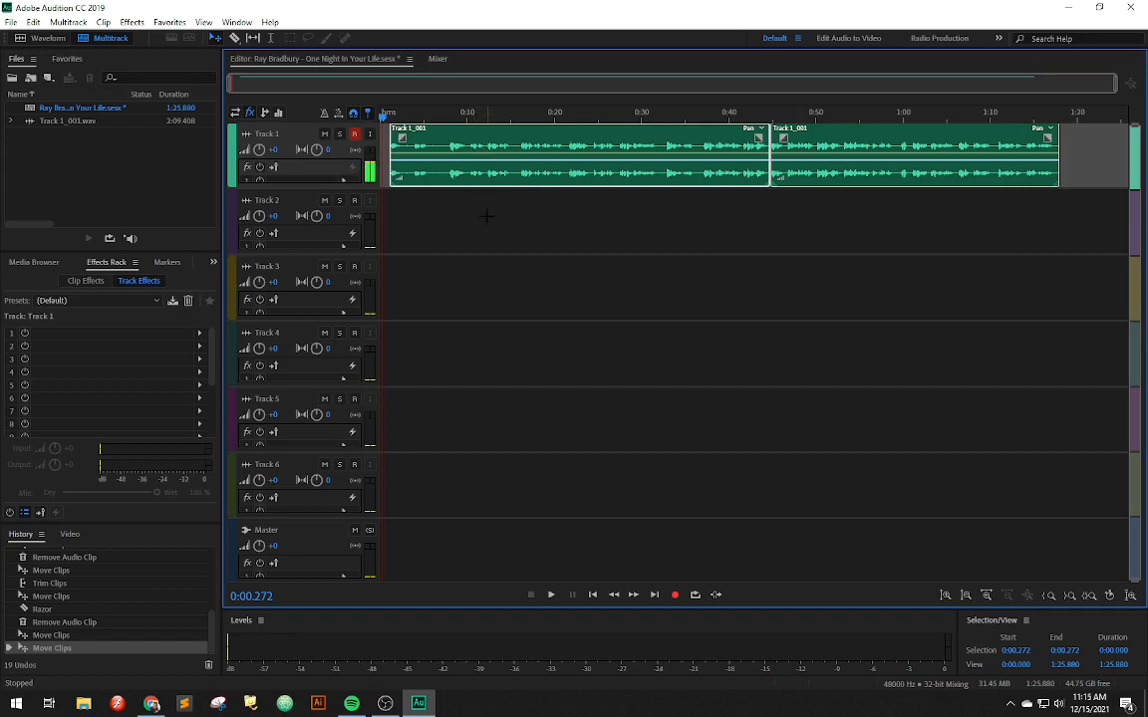
pyautogui.click(384, 704)
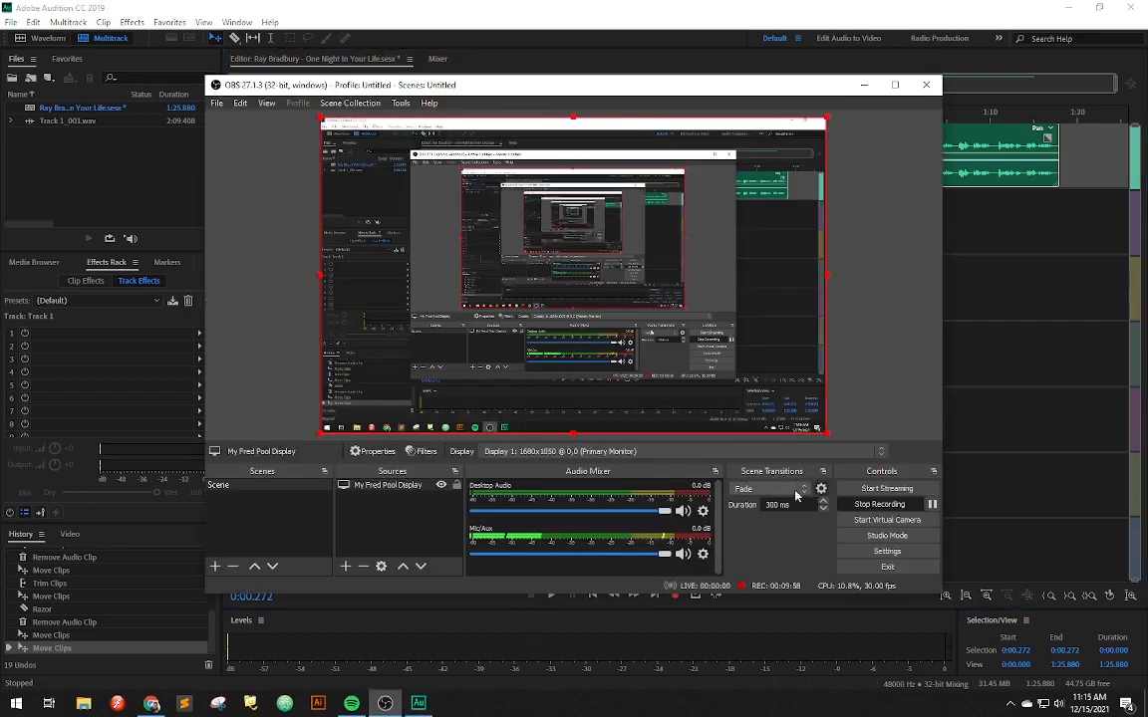